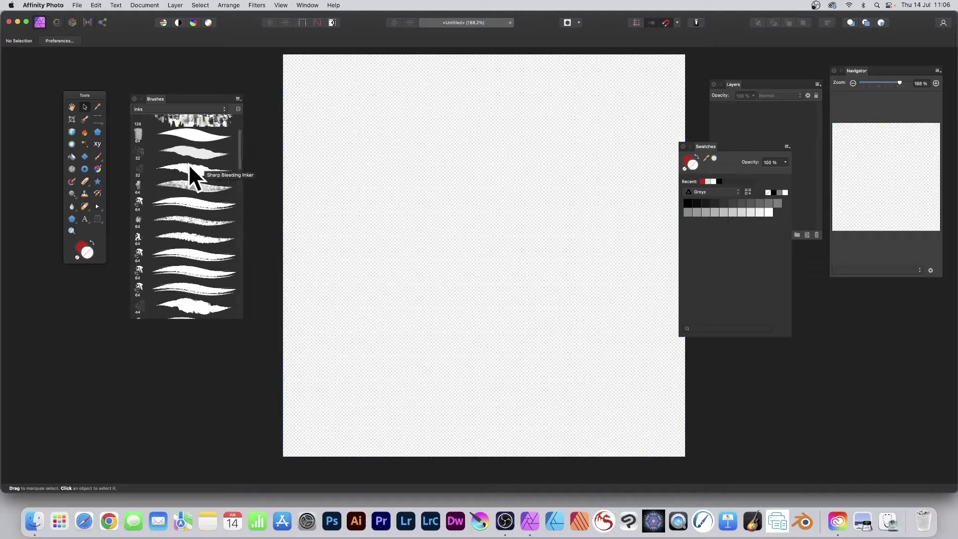
Step: Paint several overlapping freehand red strokes on the canvas with the Sharp Bleeding Inker and a 64 px ink brush
click(165, 170)
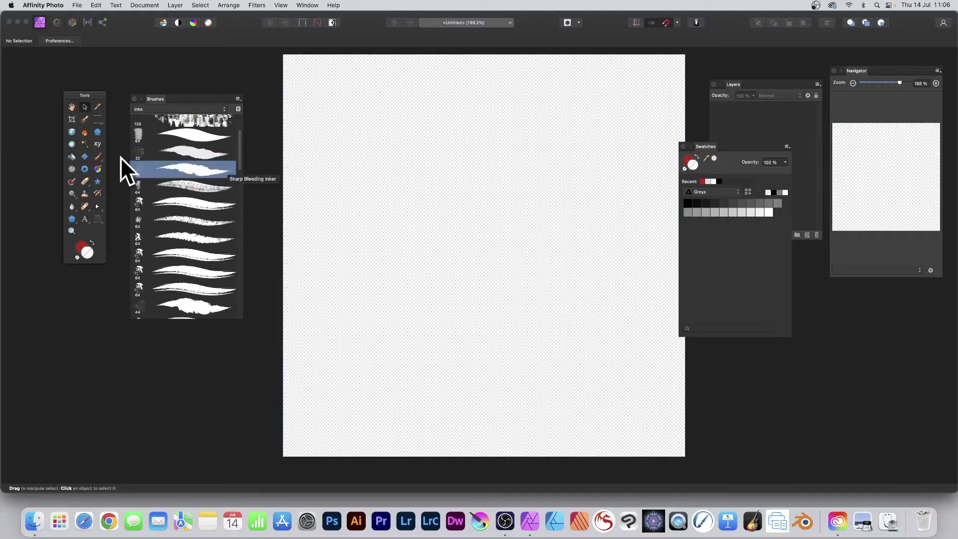
click(98, 156)
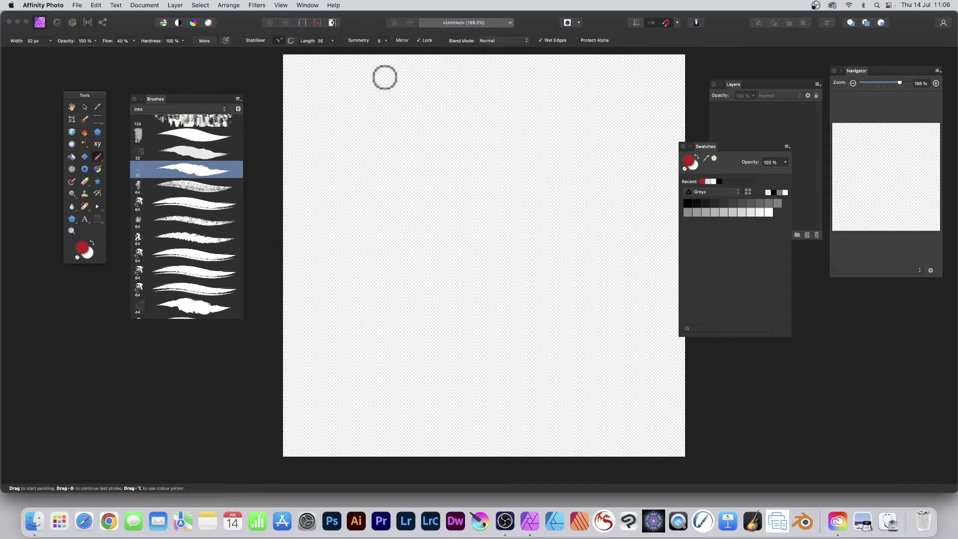
mouse_move(388, 106)
mouse_down()
mouse_move(479, 107)
mouse_move(564, 203)
mouse_move(613, 312)
mouse_move(398, 329)
mouse_move(455, 249)
mouse_up()
mouse_move(557, 263)
mouse_down()
mouse_move(498, 220)
mouse_move(354, 163)
mouse_up()
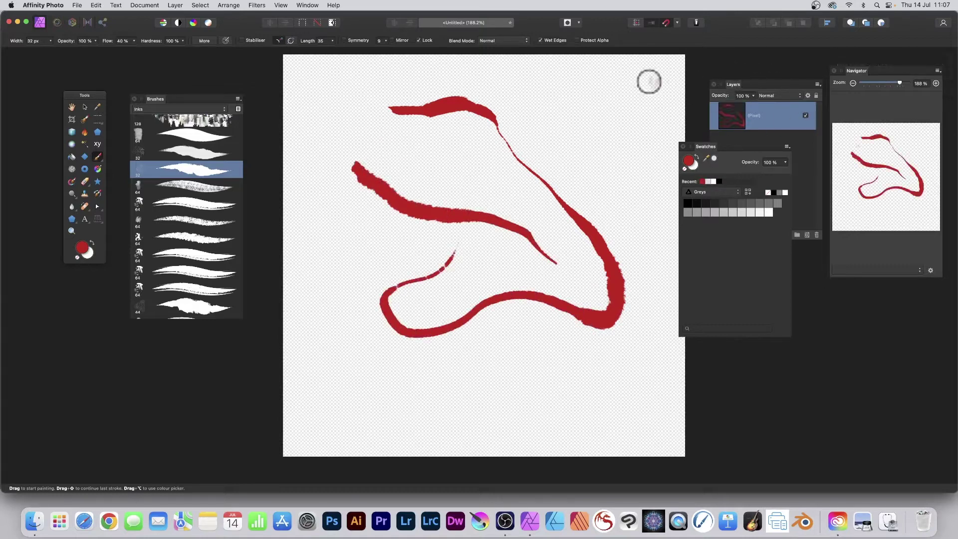
mouse_move(509, 103)
mouse_down()
mouse_move(579, 110)
mouse_move(623, 158)
mouse_move(603, 172)
mouse_move(437, 157)
mouse_move(357, 120)
mouse_move(413, 185)
mouse_move(500, 321)
mouse_up()
click(189, 205)
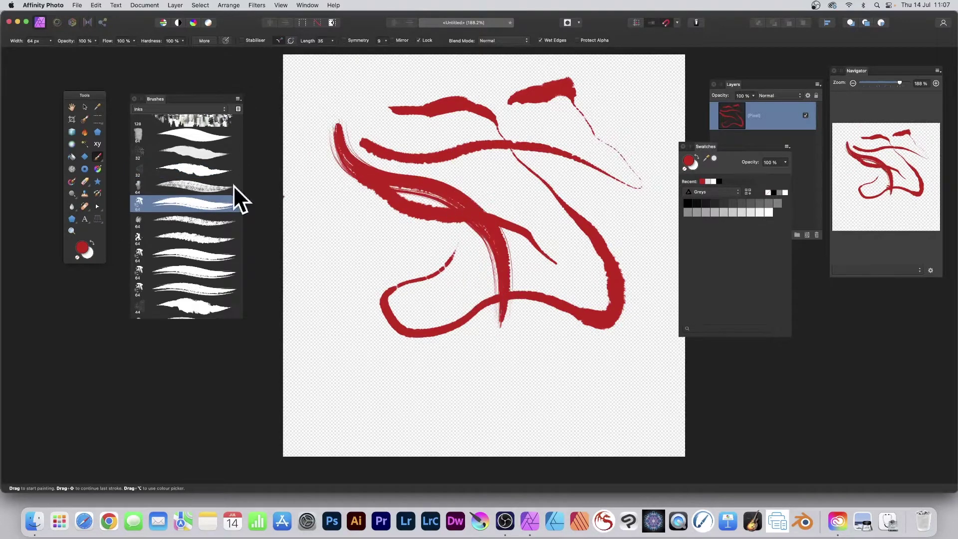
Step: Change the brush colour to green (#38CF21) and paint two long strokes crossing over the red ones
double_click(83, 245)
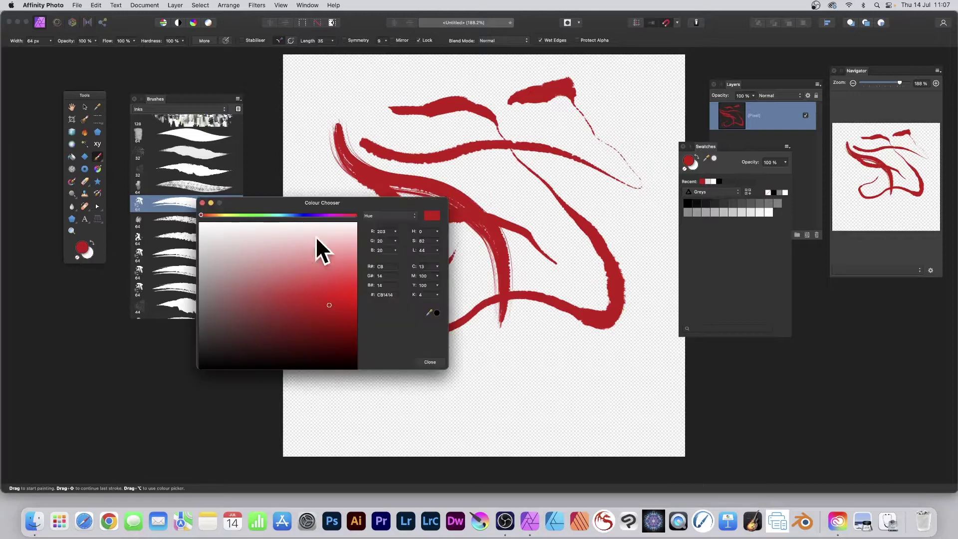
click(249, 215)
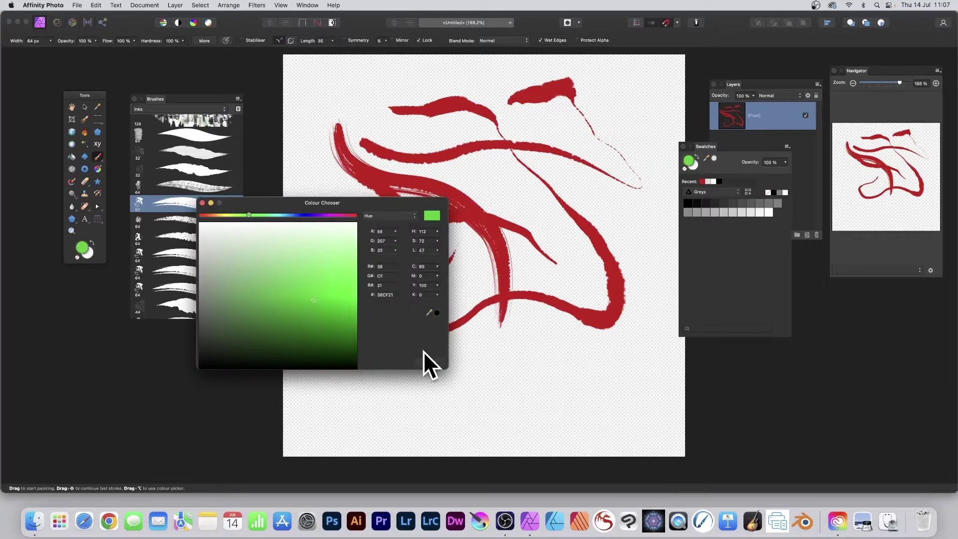
click(424, 364)
mouse_move(469, 396)
mouse_down()
mouse_move(443, 387)
mouse_move(494, 195)
mouse_move(529, 143)
mouse_up()
drag(387, 120, 621, 305)
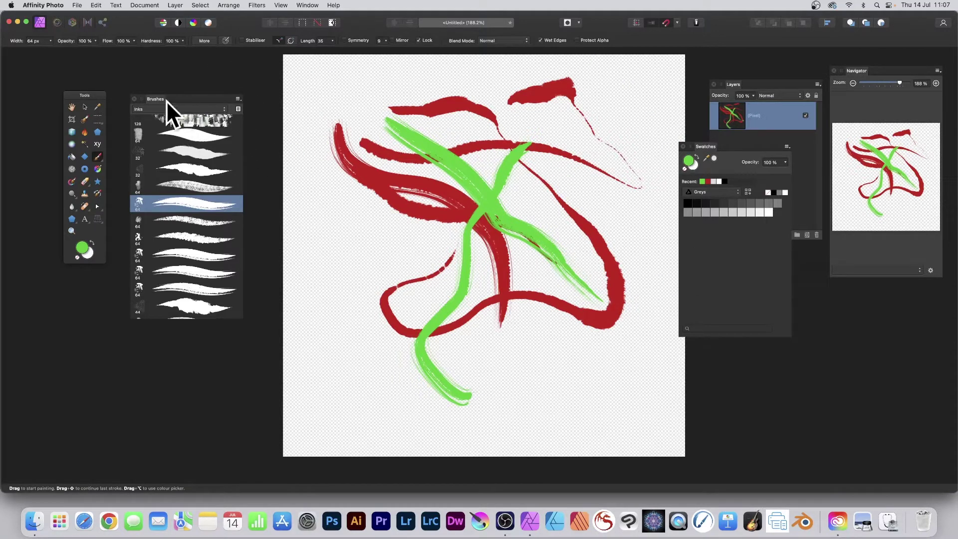
Step: Create a new brush from the painted artwork in the Inks category and delete the painted layer
click(238, 99)
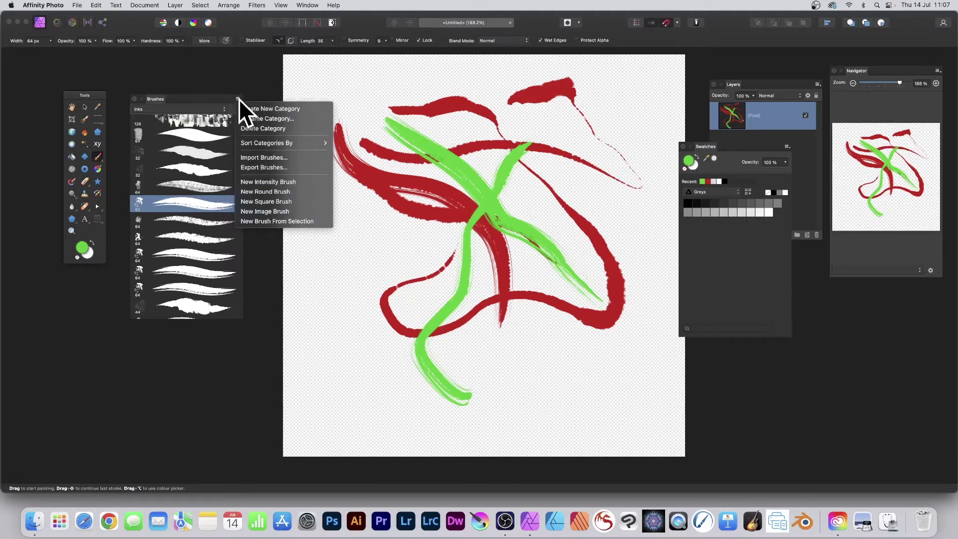
click(272, 220)
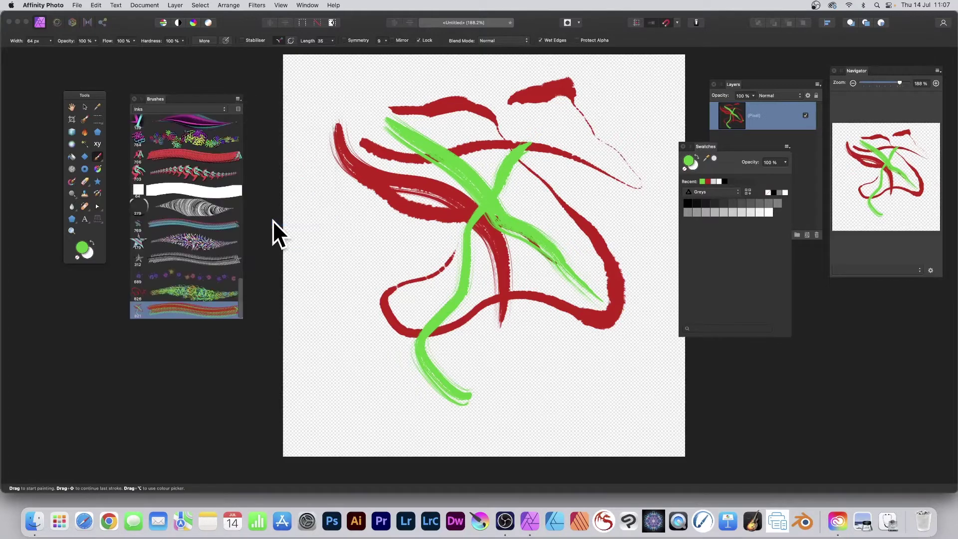
click(85, 107)
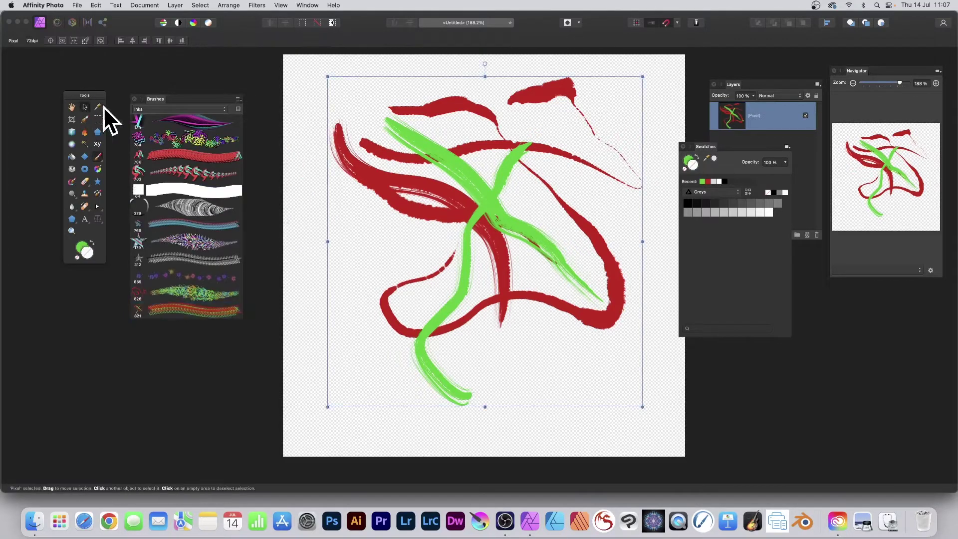
key(Delete)
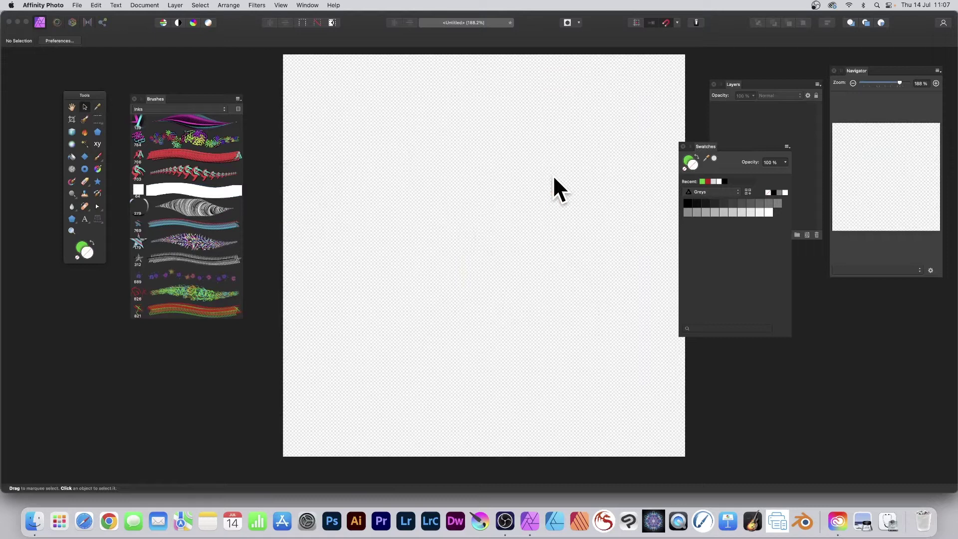
Step: Edit the new image brush's dynamics, setting size jitter to 60 % and random rotation jitter to 98 %, and raising hue jitter
click(182, 307)
double_click(183, 307)
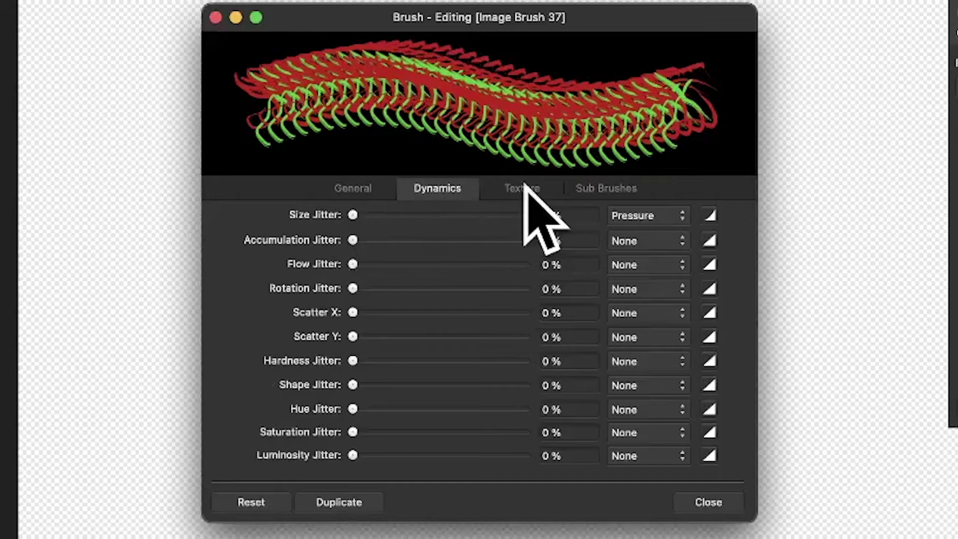
drag(403, 214, 455, 215)
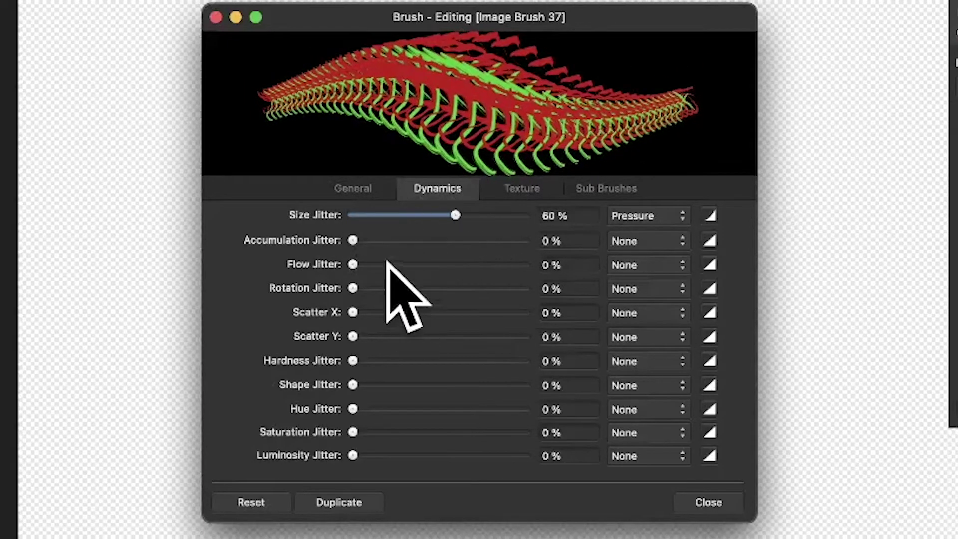
drag(353, 288, 522, 288)
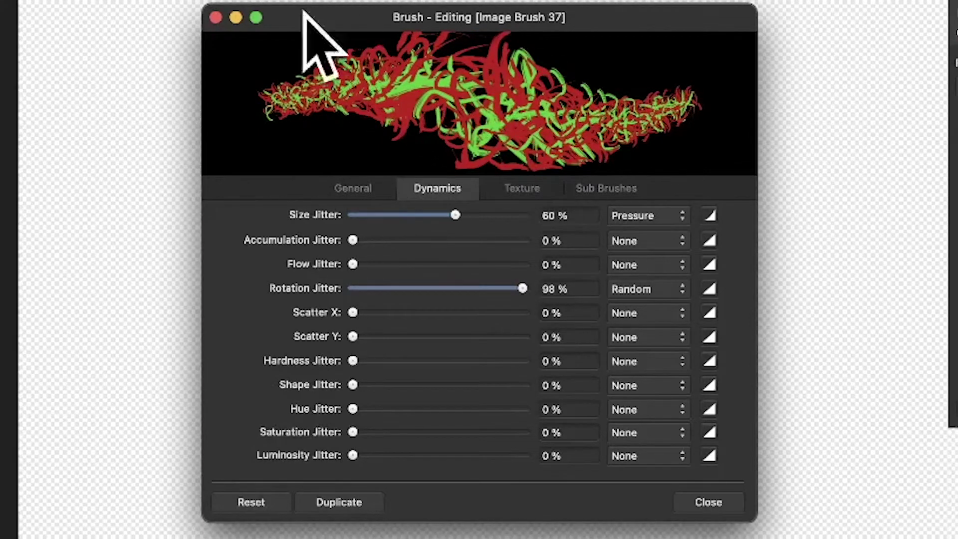
drag(355, 408, 482, 408)
Step: Set the image brush's size to 233.3 px and its spacing to 13 %, and finish editing it
click(382, 188)
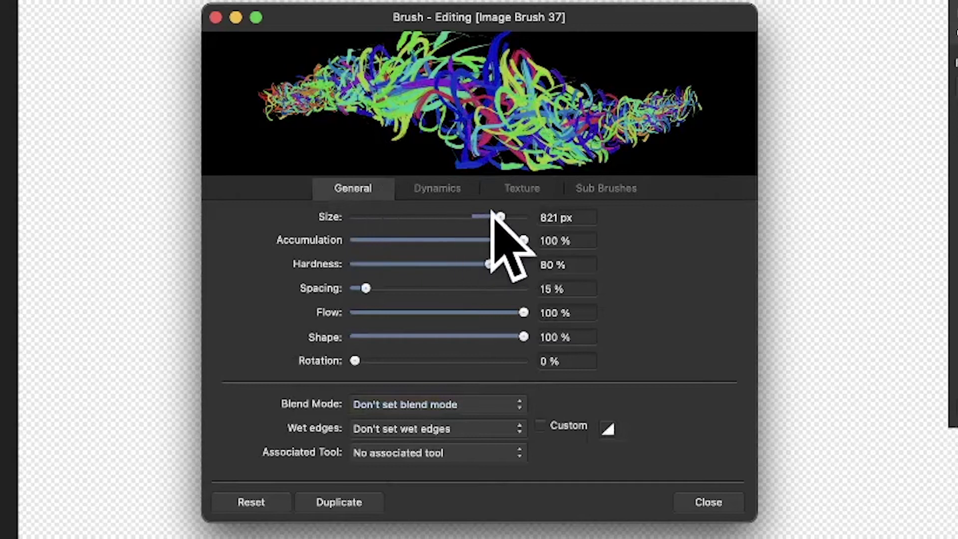
drag(499, 217, 457, 218)
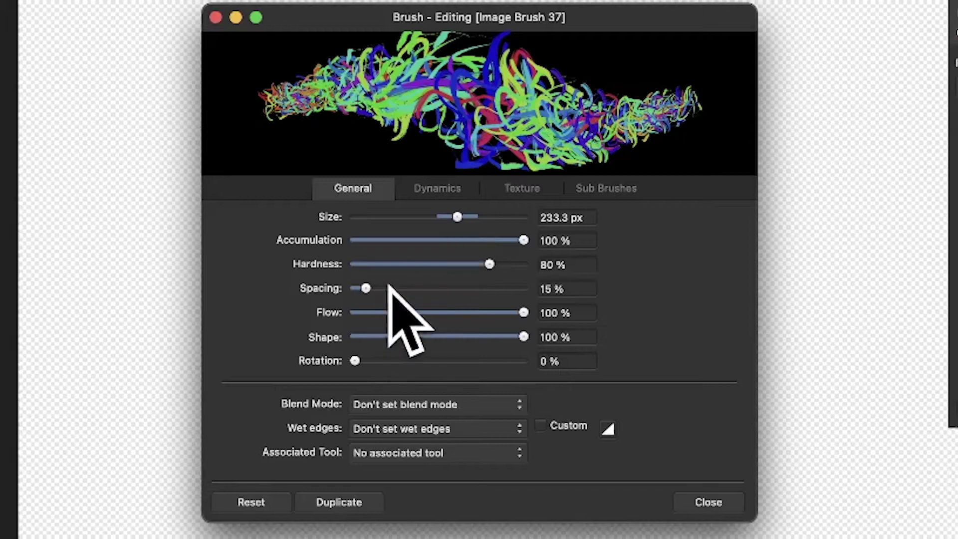
drag(364, 287, 362, 289)
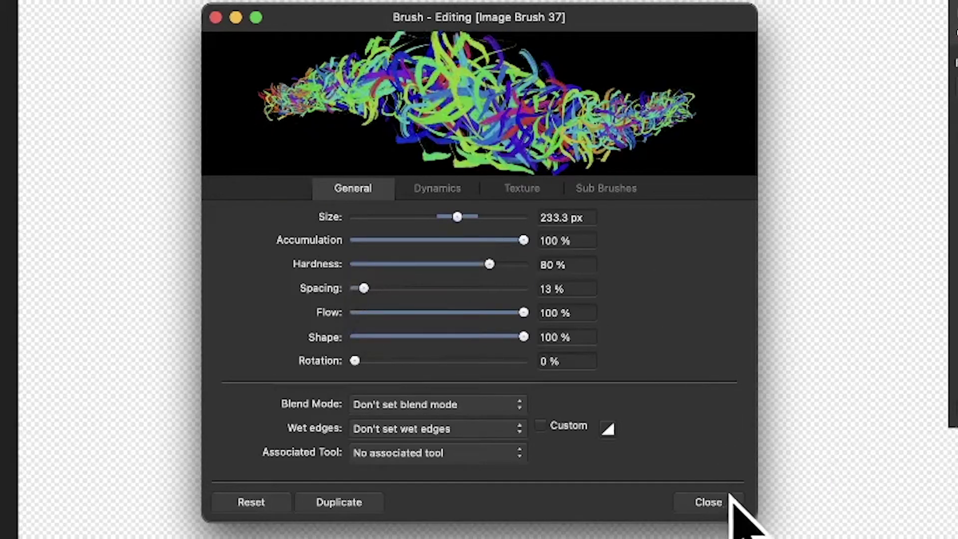
click(728, 501)
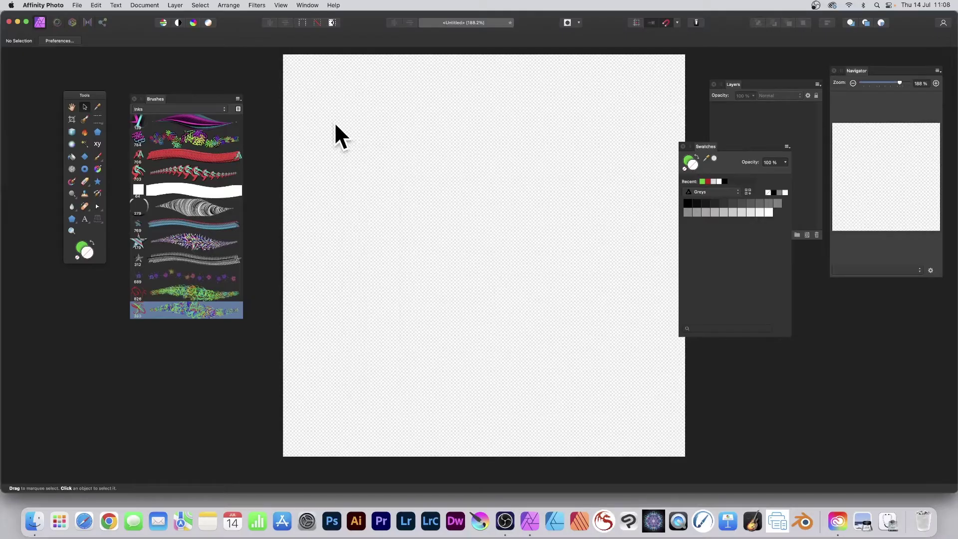
Step: Turn off wet edges for the Paint Brush Tool and fill much of the canvas with multicoloured strokes of the new brush
click(99, 158)
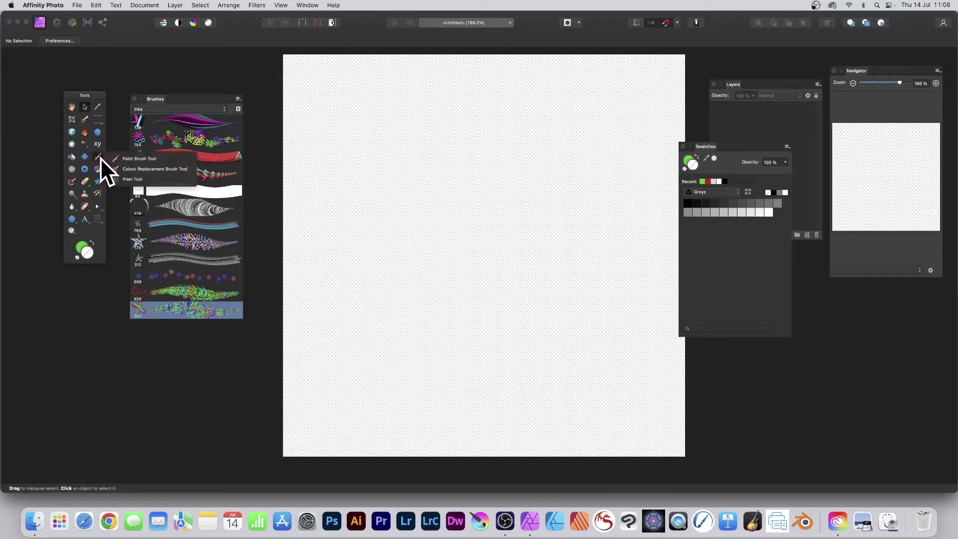
click(131, 158)
mouse_move(348, 100)
mouse_down()
mouse_move(556, 140)
mouse_move(636, 244)
mouse_move(409, 360)
mouse_move(358, 329)
mouse_up()
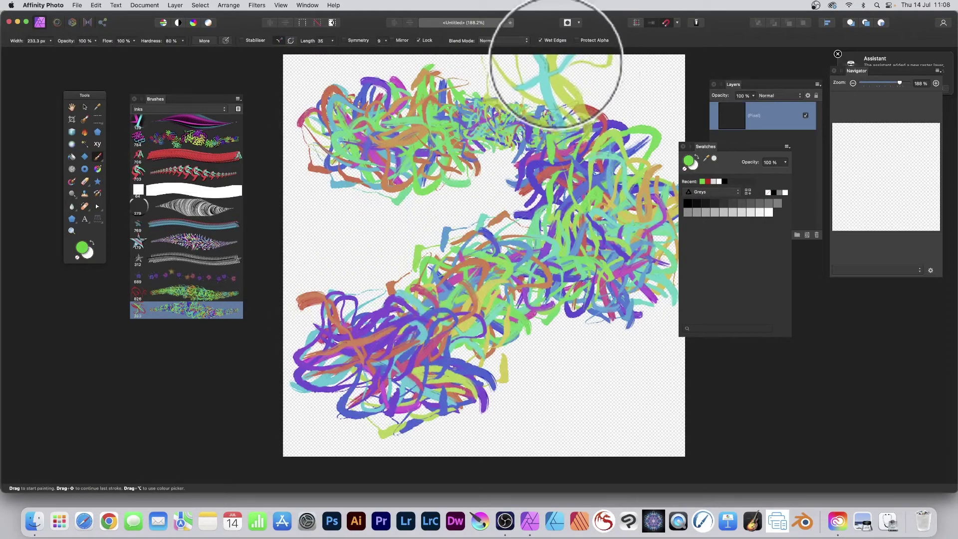
key(super+z)
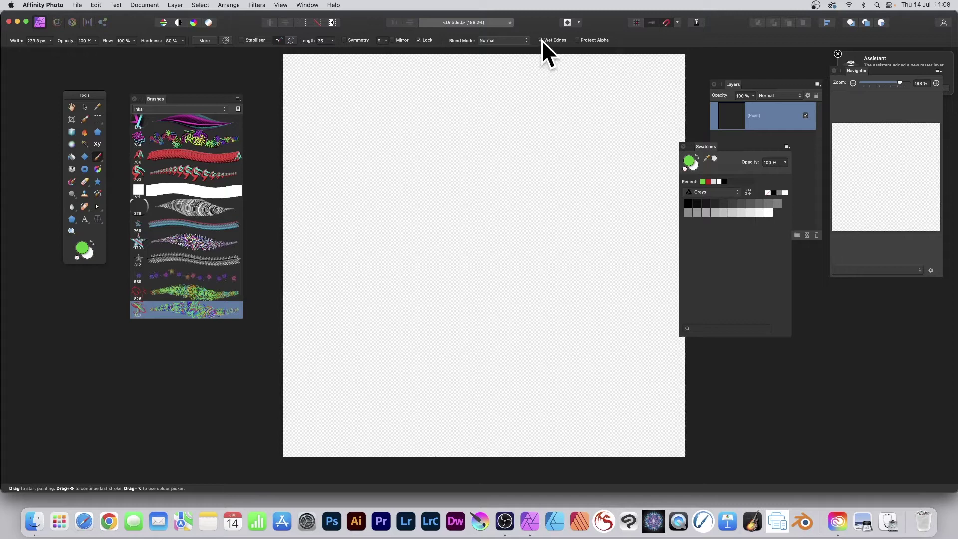
click(541, 41)
mouse_move(374, 197)
mouse_down()
mouse_move(323, 156)
mouse_move(353, 112)
mouse_move(346, 107)
mouse_move(405, 93)
mouse_move(618, 171)
mouse_move(484, 264)
mouse_move(373, 300)
mouse_move(334, 244)
mouse_move(340, 195)
mouse_move(458, 270)
mouse_move(584, 325)
mouse_move(629, 372)
mouse_move(620, 402)
mouse_move(501, 402)
mouse_move(430, 426)
mouse_move(344, 412)
mouse_move(350, 365)
mouse_move(539, 338)
mouse_move(570, 178)
mouse_move(551, 171)
mouse_move(630, 193)
mouse_up()
Step: Add an outer shadow to the painted layer with radius 27.8 px, offset 25.2 px and intensity 56 %
click(734, 85)
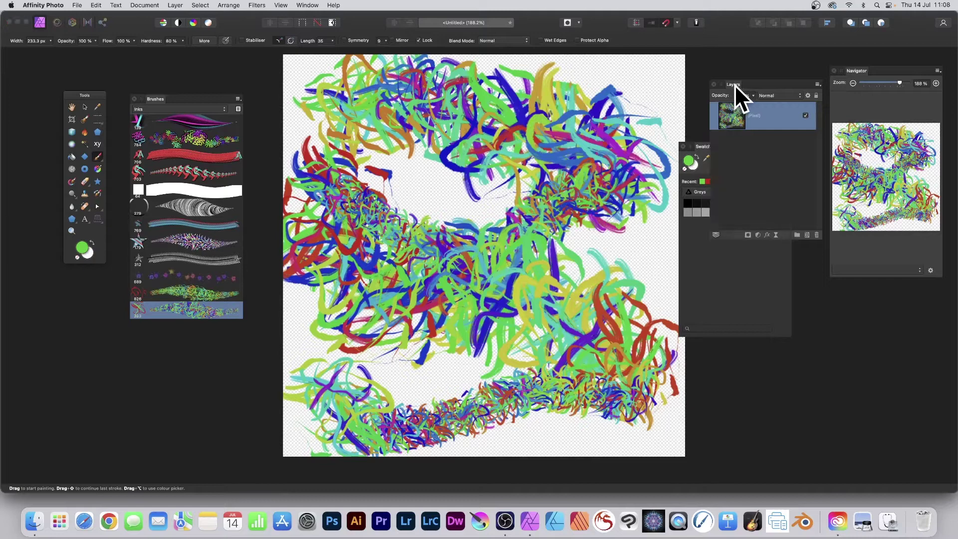
click(766, 235)
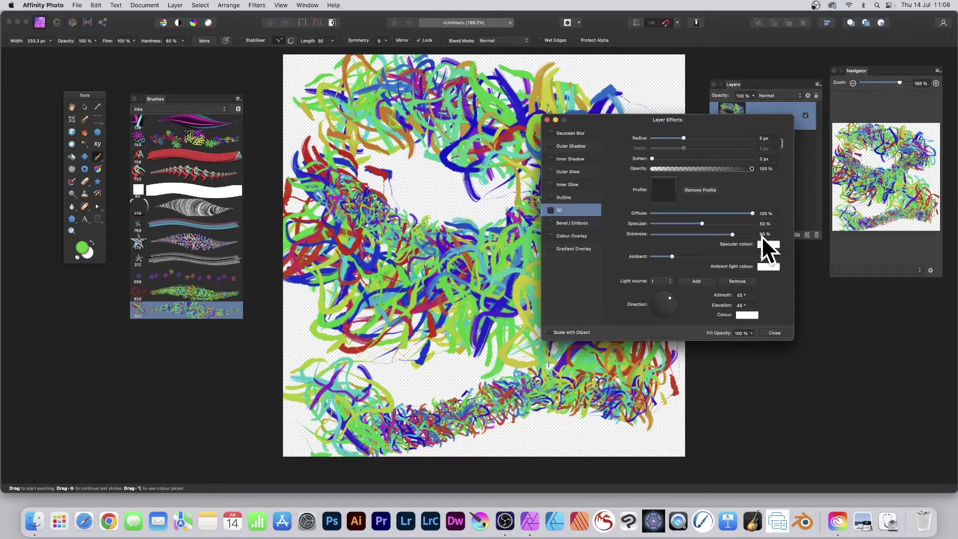
click(557, 145)
click(551, 145)
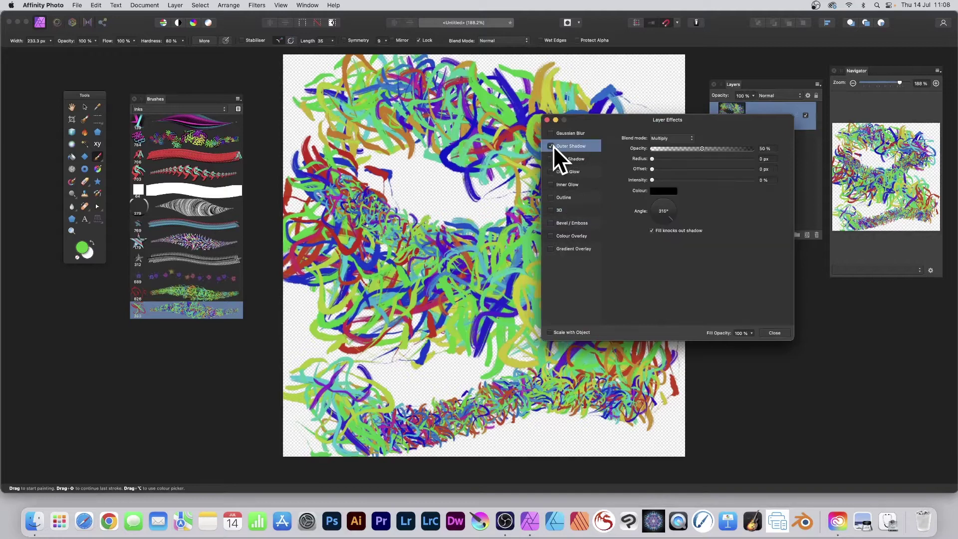
drag(673, 158, 715, 161)
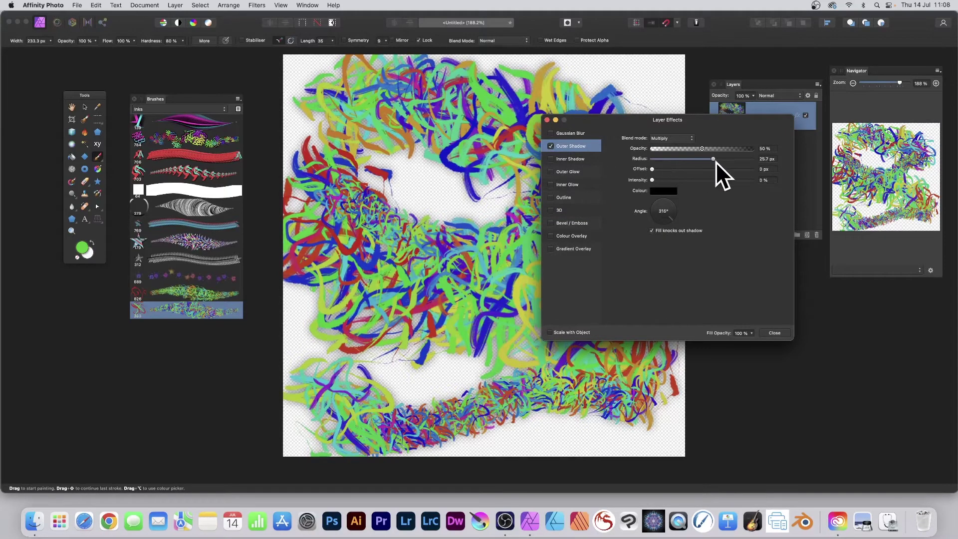
click(712, 169)
click(708, 180)
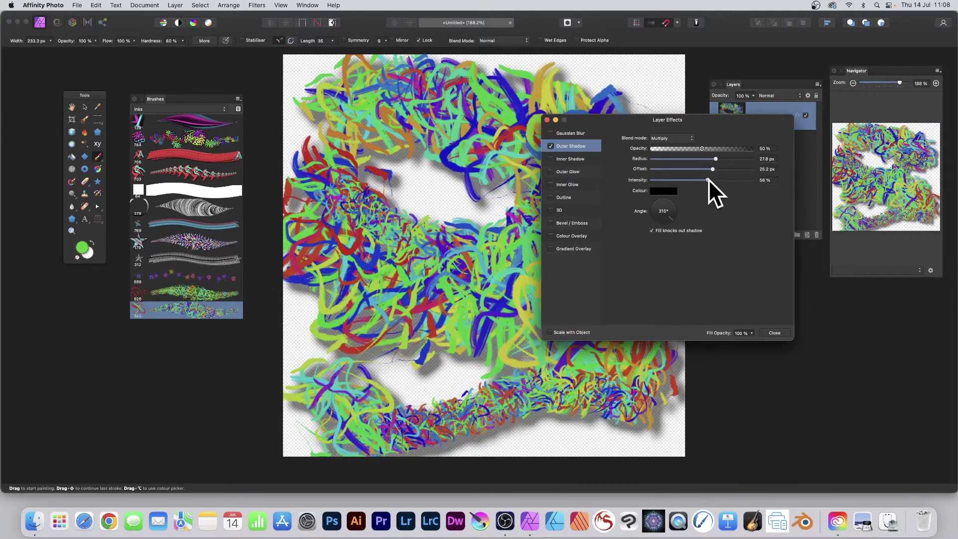
Step: Apply the 3D layer effect to the painted layer, raise its radius slightly and finish the layer effects
click(559, 210)
click(551, 210)
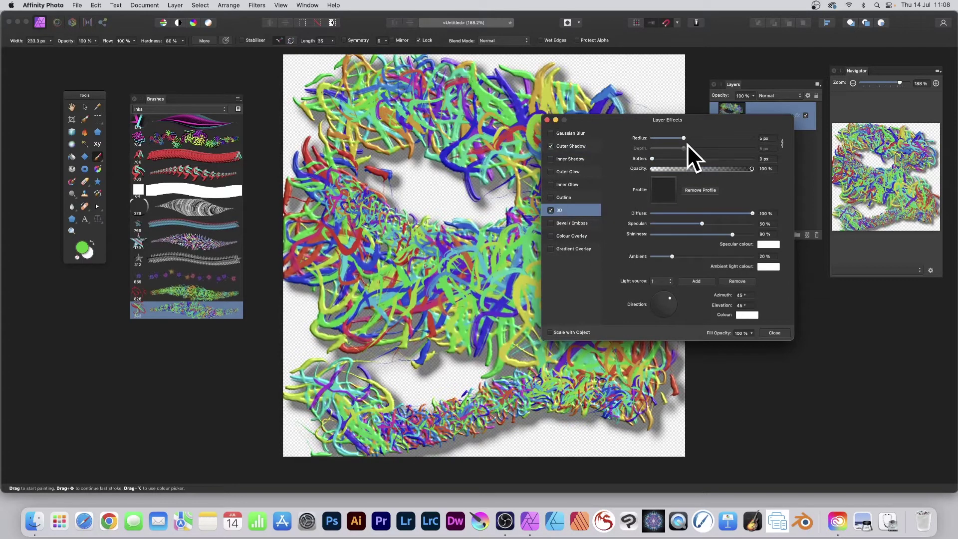
drag(687, 137, 689, 138)
click(774, 333)
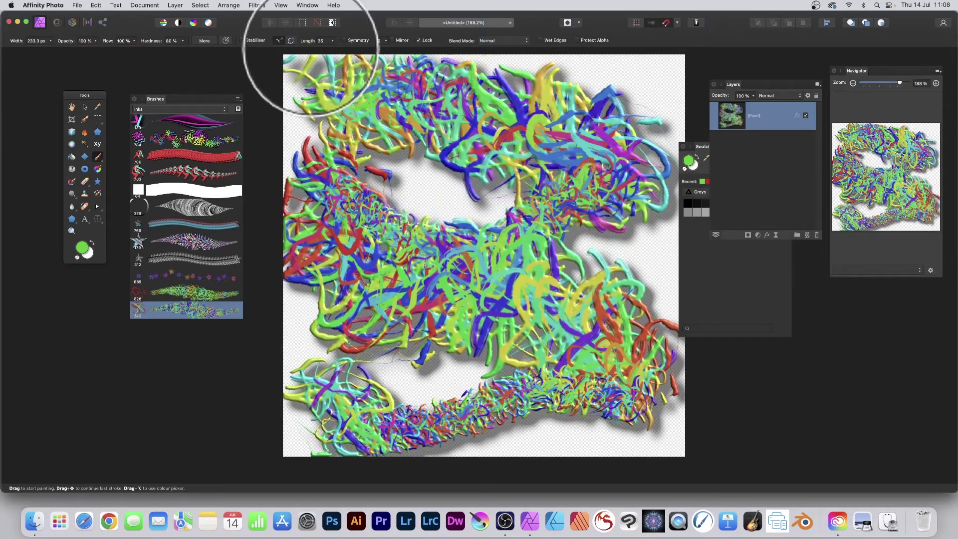
Step: Add a new layer and paint dense multicoloured strokes across most of the canvas with the same brush
click(176, 4)
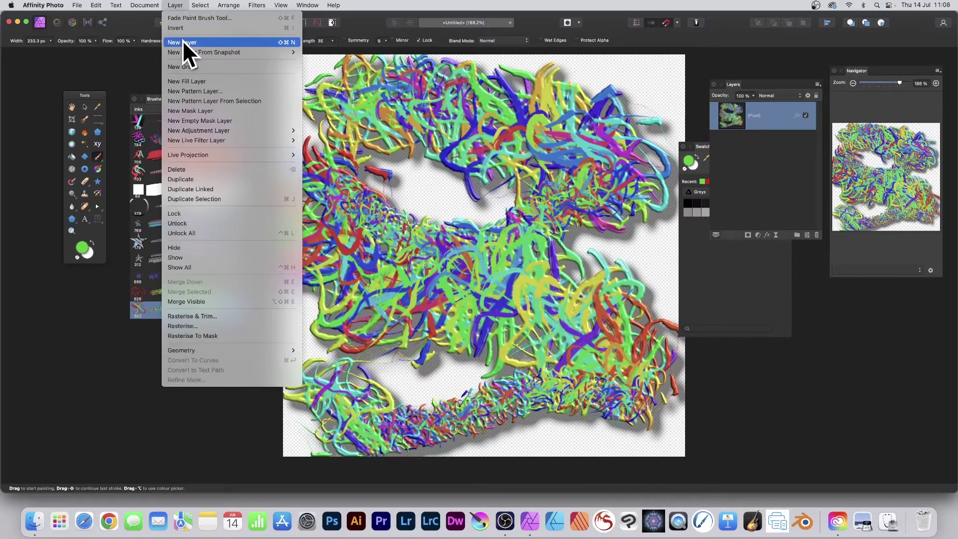
click(181, 42)
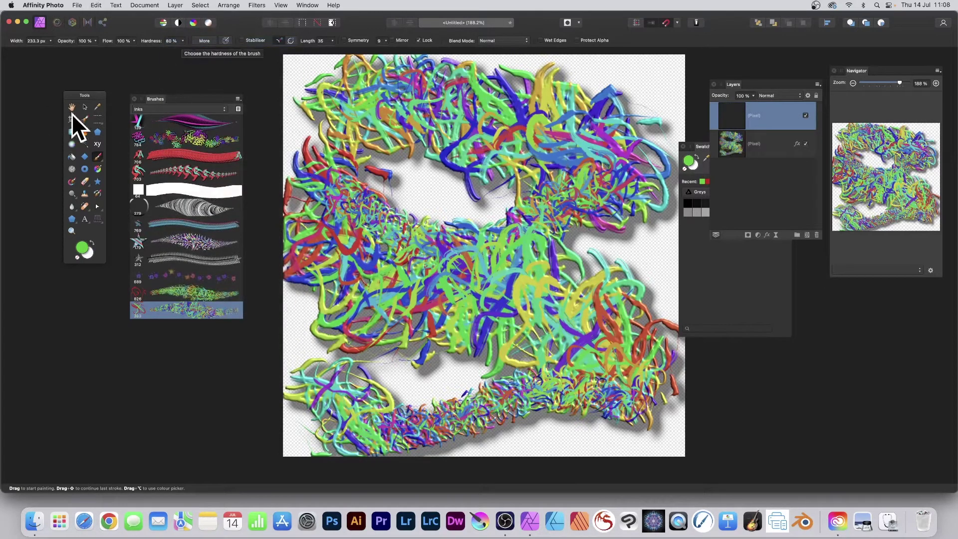
mouse_move(310, 154)
mouse_down()
mouse_move(373, 226)
mouse_move(400, 152)
mouse_move(449, 151)
mouse_move(531, 203)
mouse_move(571, 246)
mouse_move(538, 288)
mouse_move(372, 345)
mouse_move(348, 250)
mouse_move(439, 231)
mouse_move(584, 324)
mouse_move(598, 360)
mouse_move(410, 381)
mouse_move(435, 313)
mouse_move(594, 397)
mouse_move(646, 391)
mouse_up()
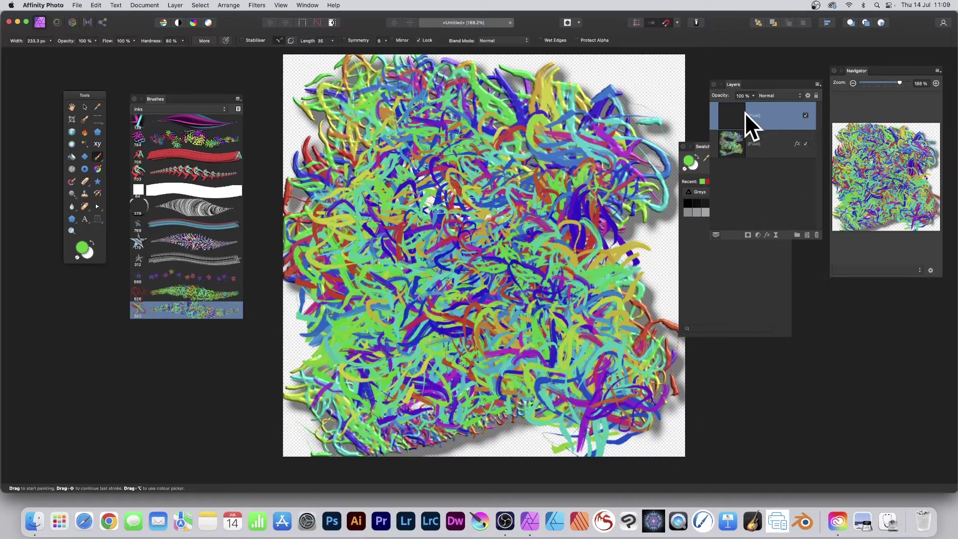
Step: Apply the 3D layer effect to the new layer with a radius of 6.6 px
click(767, 235)
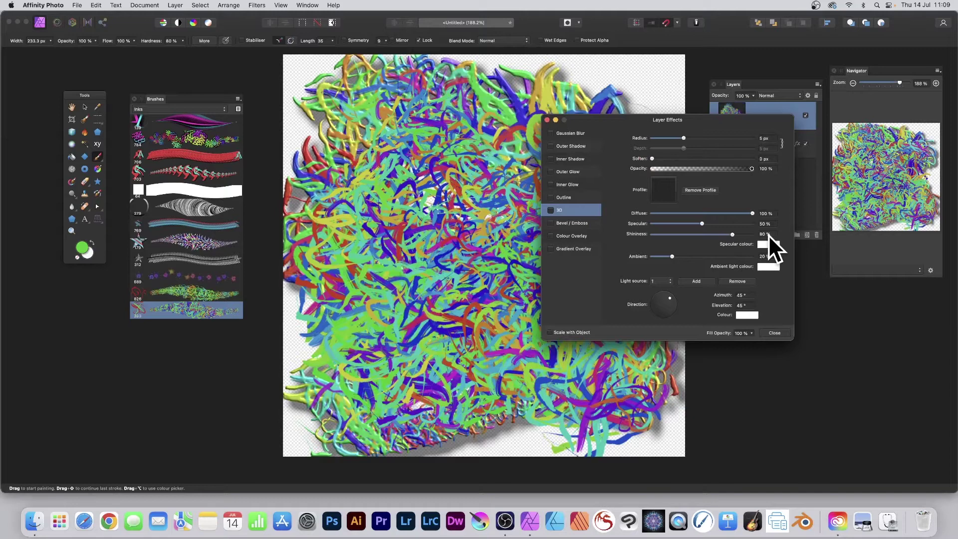
click(551, 210)
mouse_move(685, 138)
mouse_down()
mouse_move(697, 139)
mouse_move(687, 139)
mouse_up()
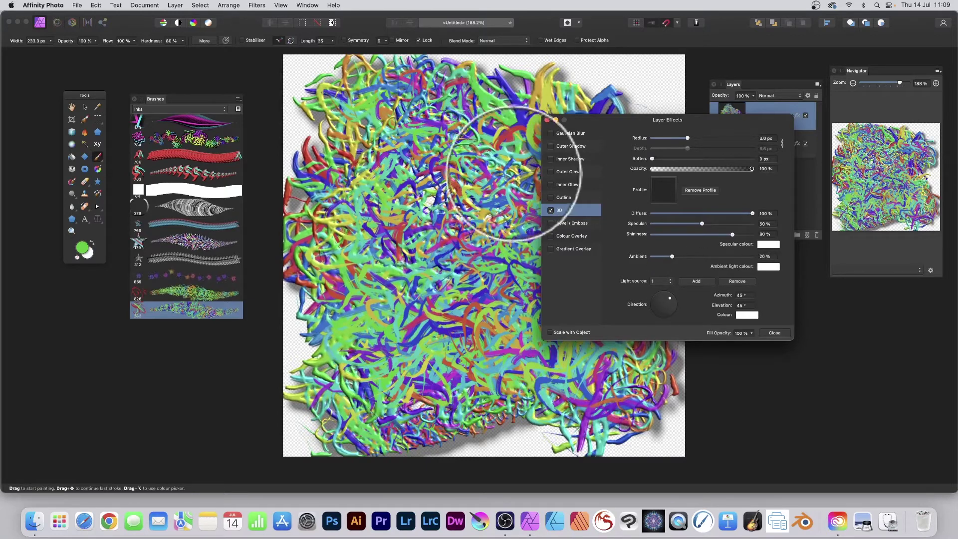
Step: Add an outer shadow to the new layer with radius 4.5 px, offset 16.4 px and intensity 37 %
click(551, 146)
click(568, 146)
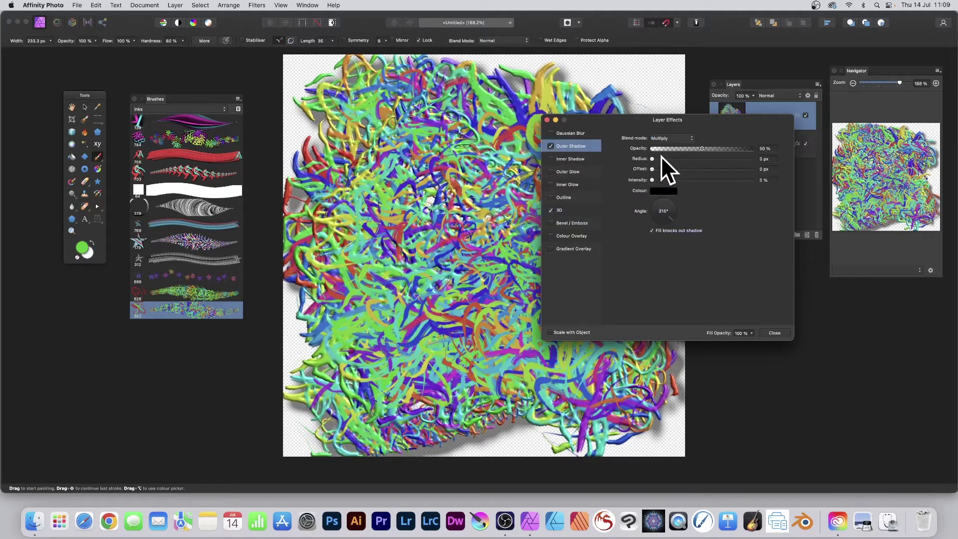
drag(661, 158, 690, 180)
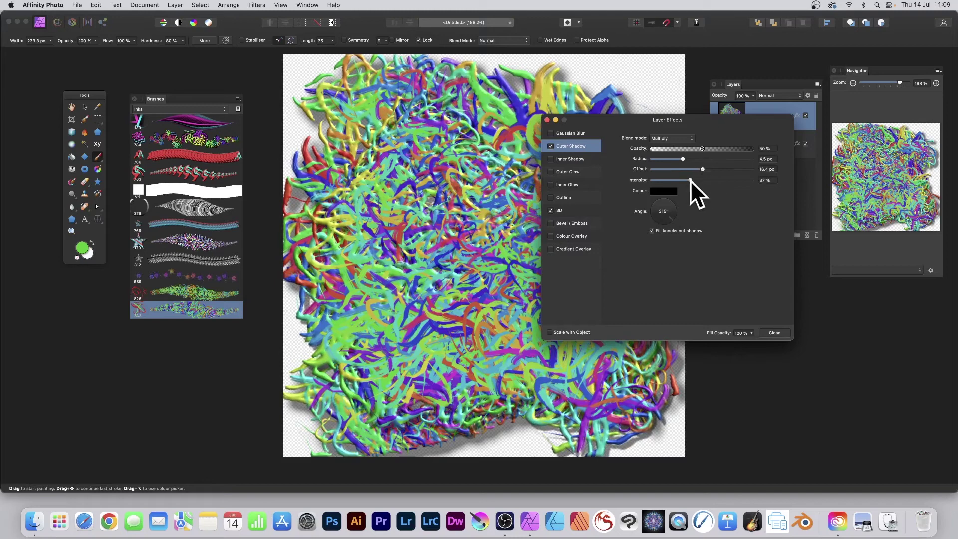
Step: Close the layer effects, scale the top painted layer down and place it over the upper-middle of the canvas
click(775, 333)
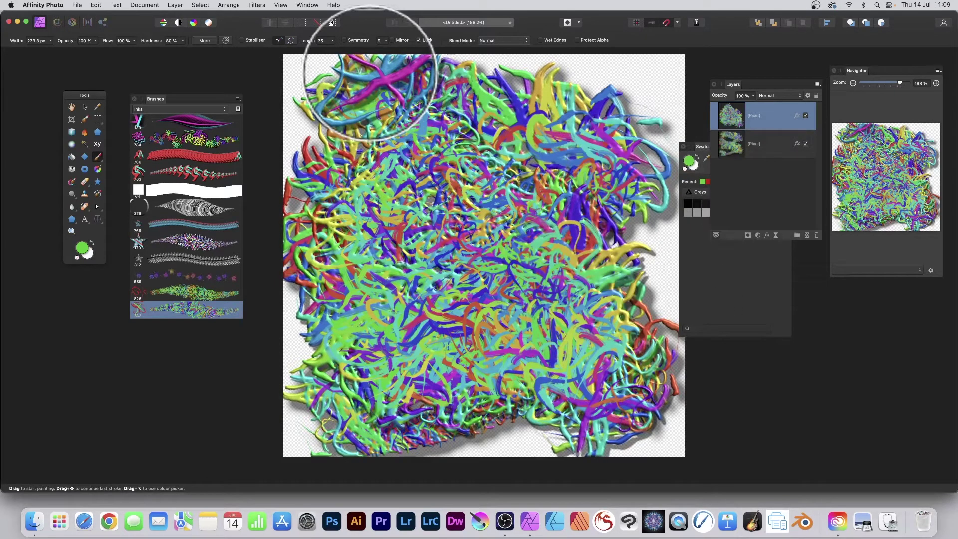
click(370, 72)
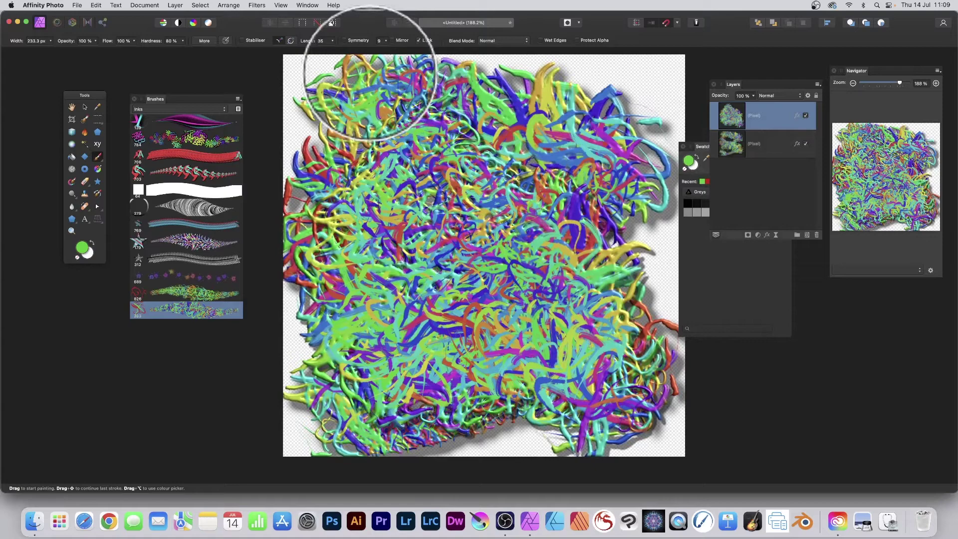
click(85, 107)
drag(454, 185, 462, 164)
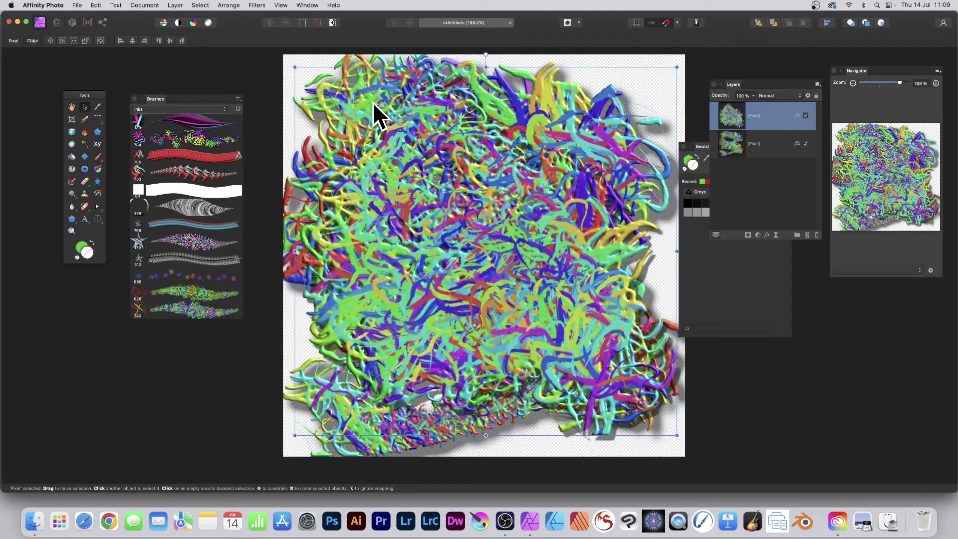
drag(294, 67, 368, 137)
drag(552, 265, 496, 209)
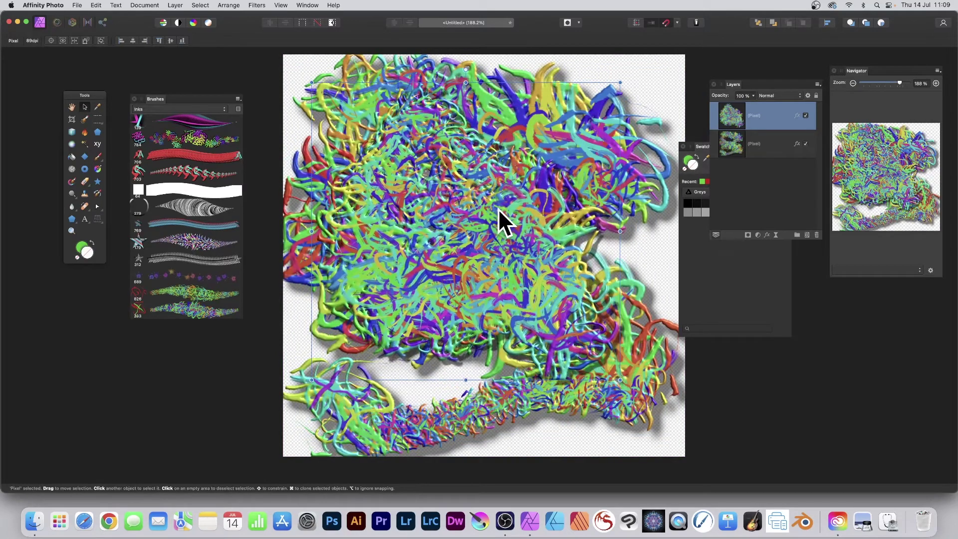
Step: Rasterise the top painted layer without preserving its layer FX
click(254, 3)
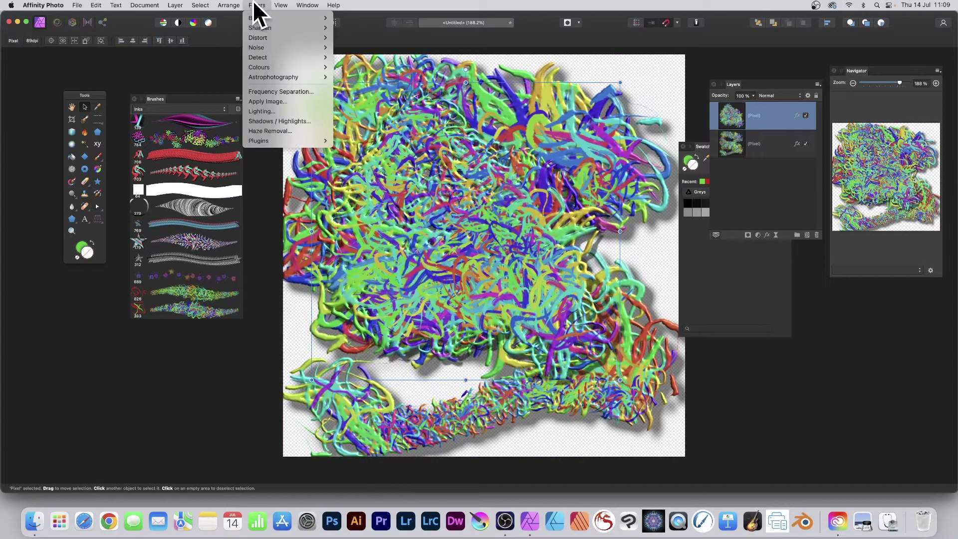
mouse_move(257, 40)
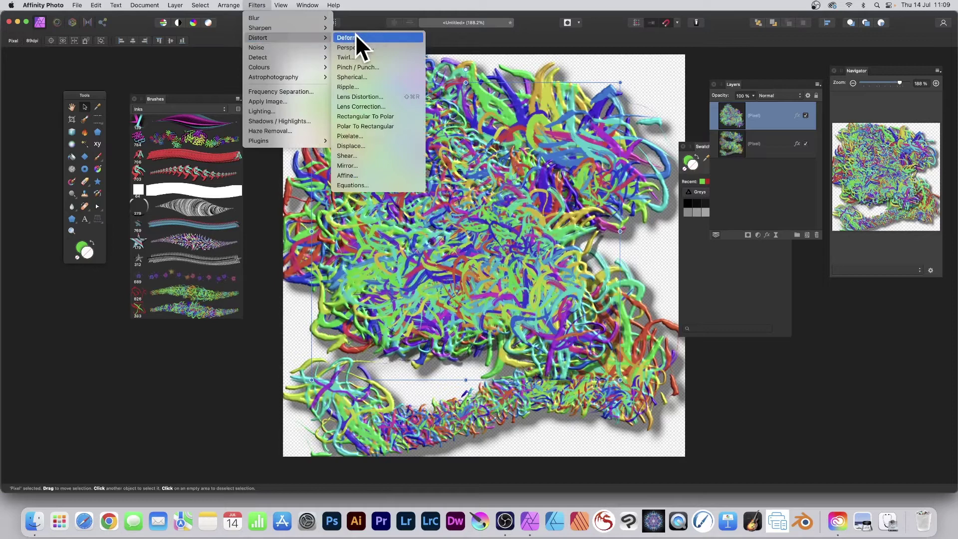
mouse_move(179, 4)
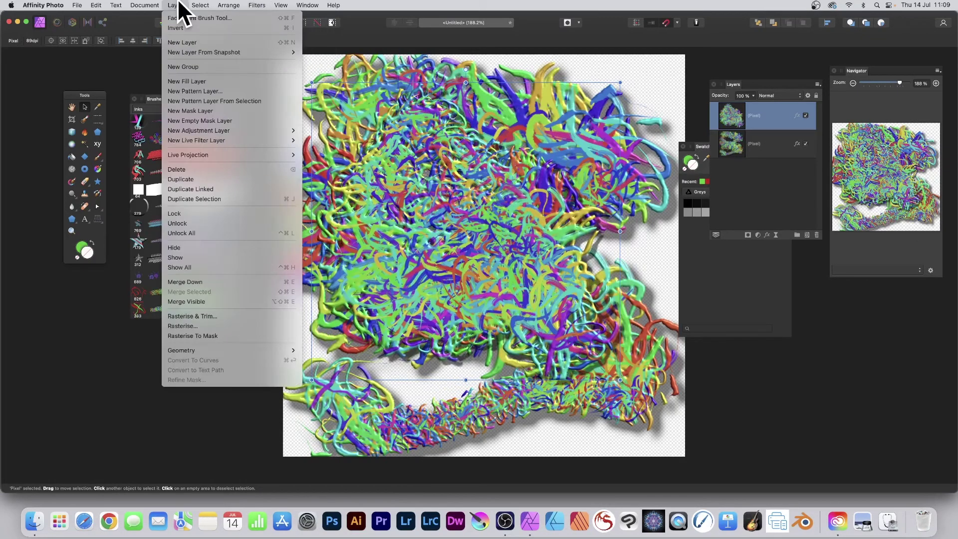
click(208, 325)
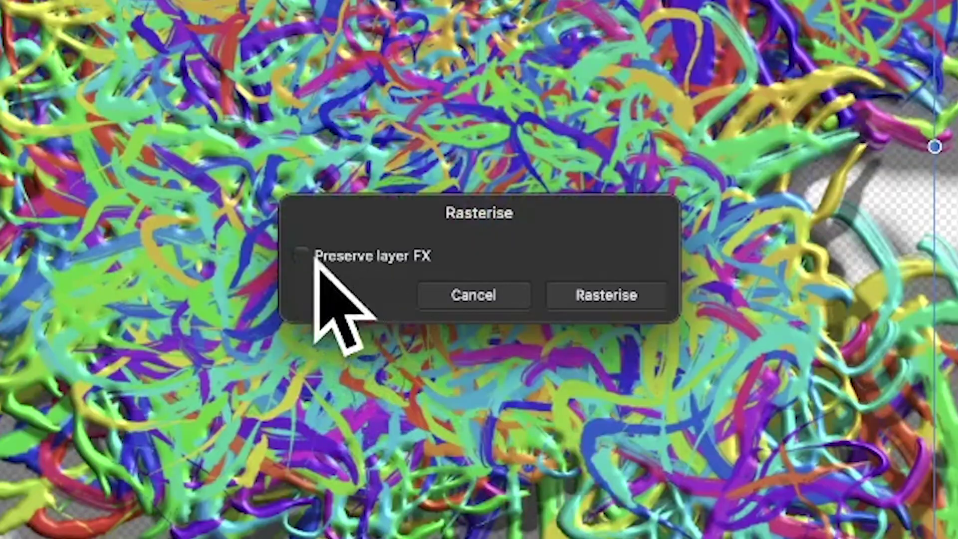
click(631, 294)
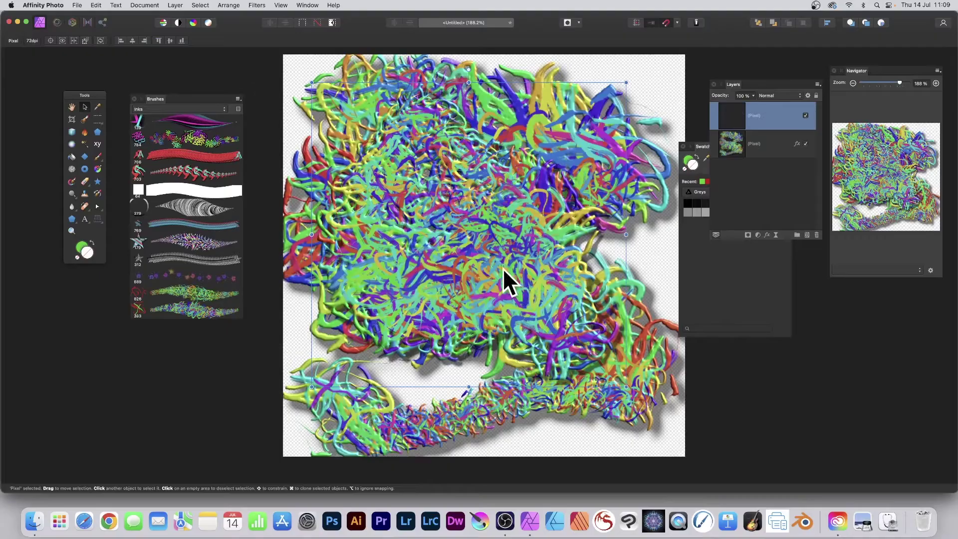
Step: Start the Deform filter on the rasterised layer, place points across it and stretch the strokes towards the canvas's right and upper-left edges
click(257, 5)
mouse_move(262, 35)
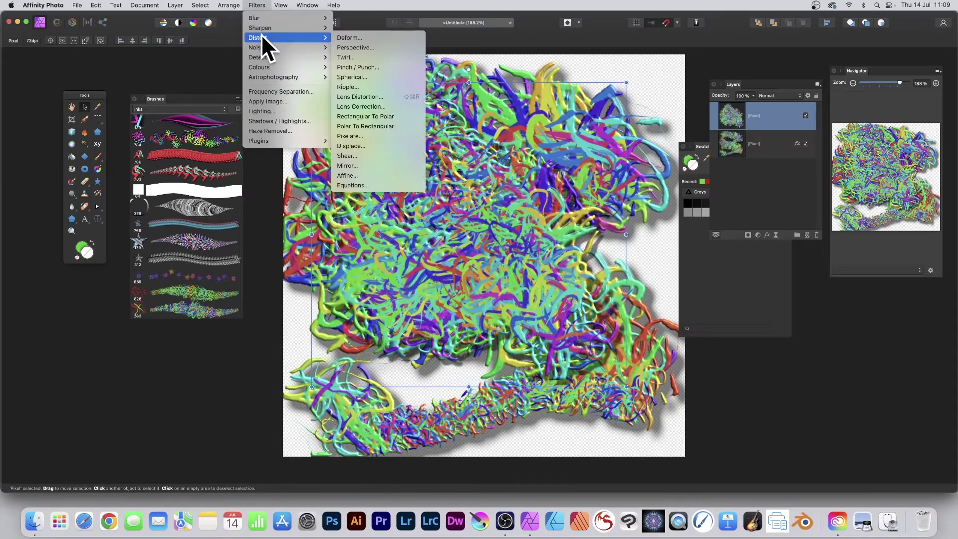
click(349, 36)
click(523, 185)
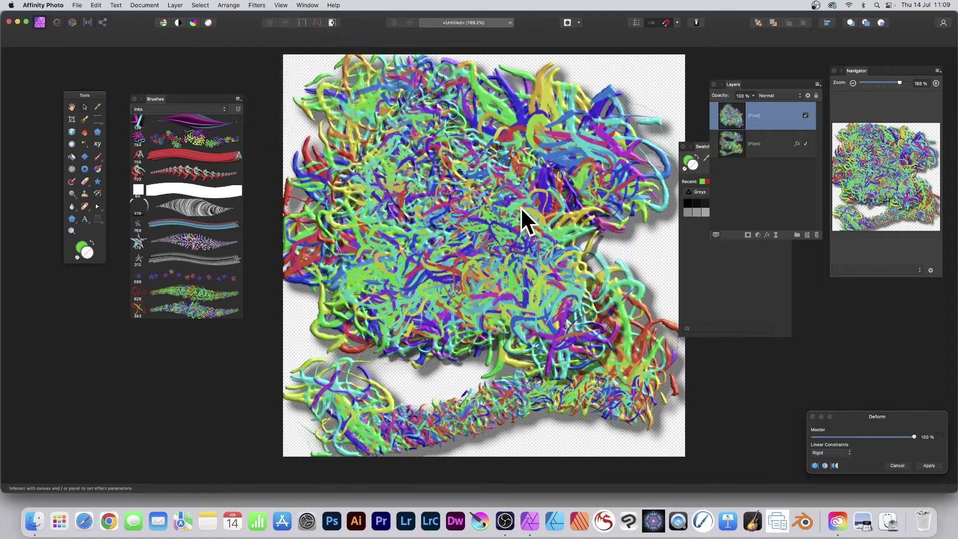
click(511, 255)
click(428, 266)
click(551, 316)
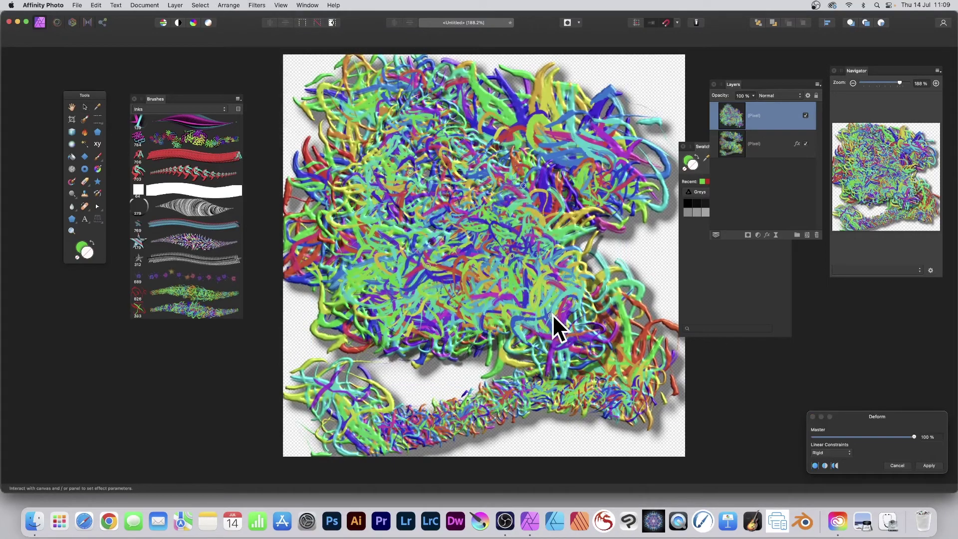
mouse_move(552, 314)
mouse_down()
mouse_move(648, 224)
mouse_move(673, 175)
mouse_up()
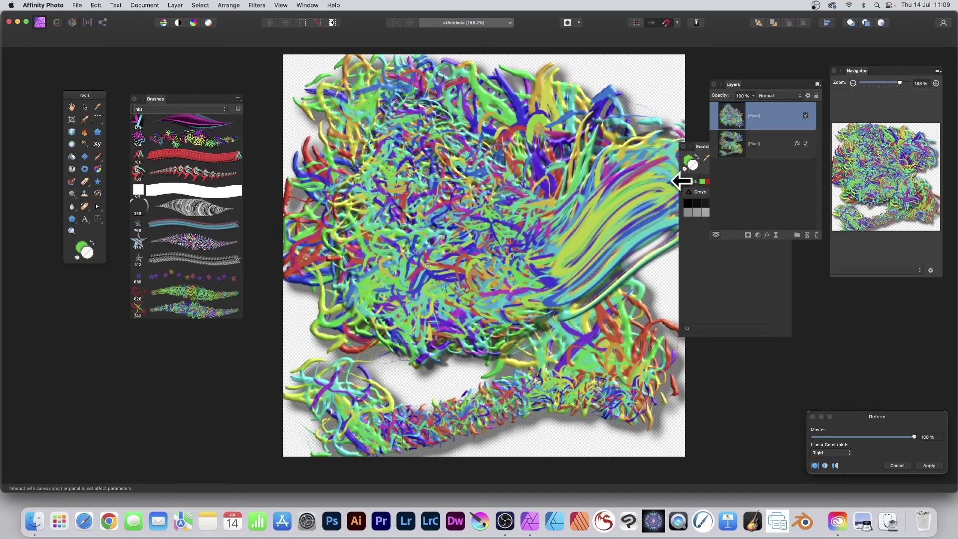
drag(410, 172, 286, 133)
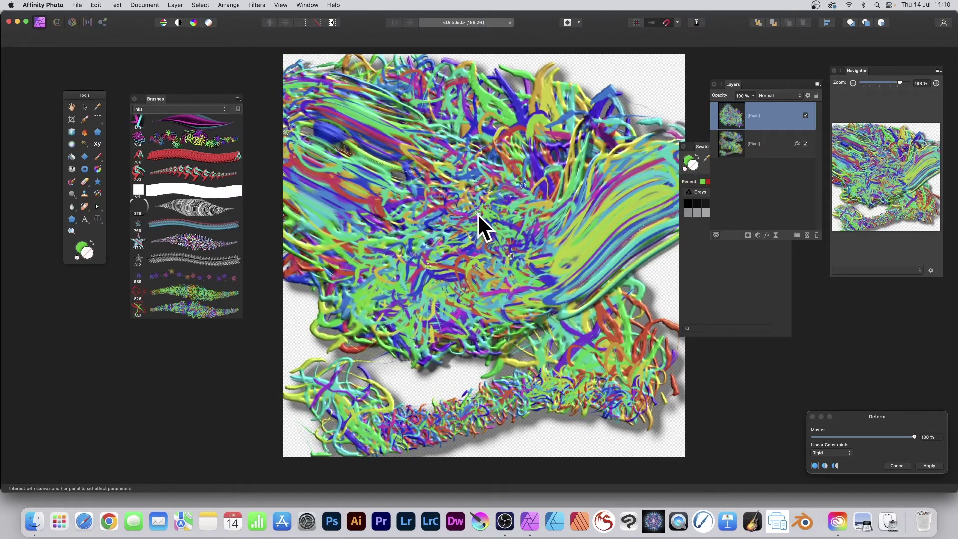
Step: Pull more Deform points around the centre and lower left to swirl the strokes, and apply the filter
drag(478, 214, 438, 248)
drag(395, 331, 417, 236)
click(364, 360)
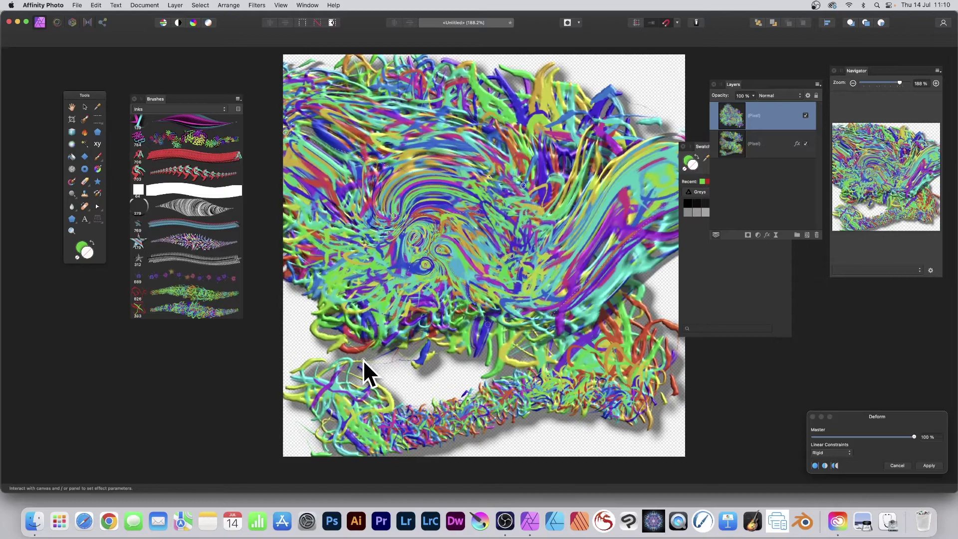
drag(364, 360, 393, 241)
drag(370, 242, 364, 241)
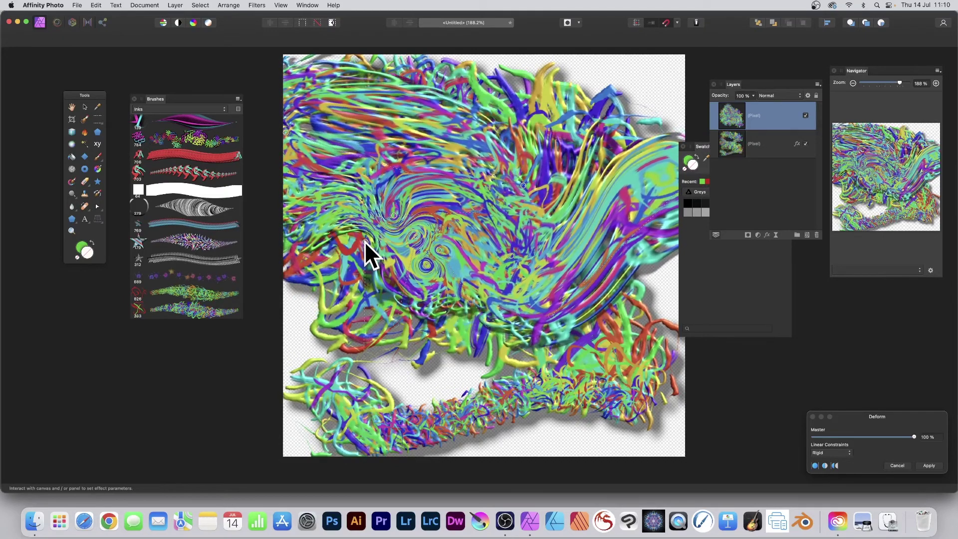
drag(893, 417, 516, 223)
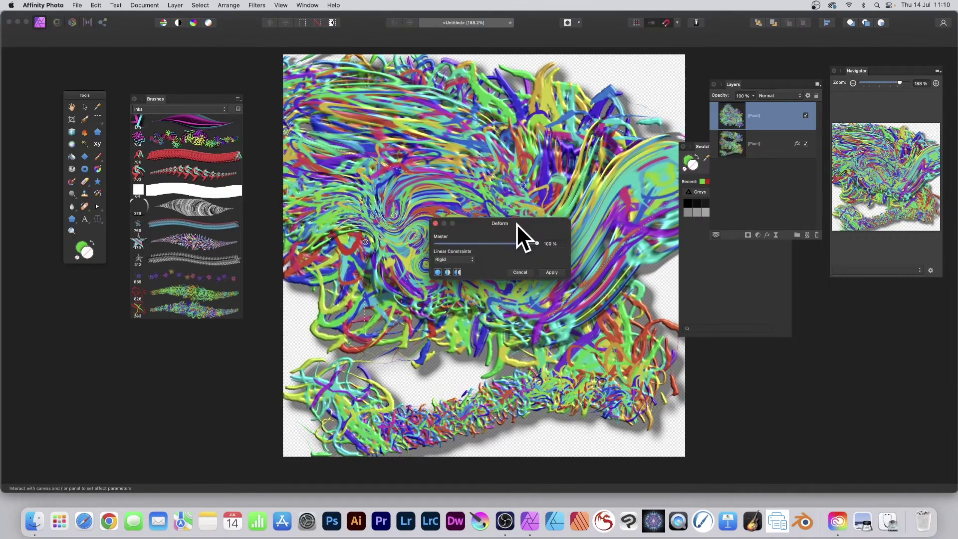
click(549, 273)
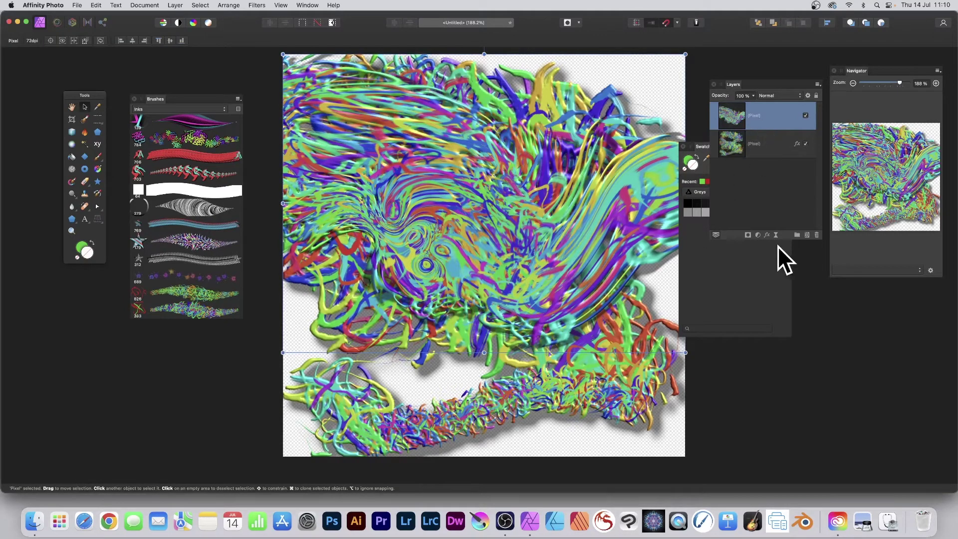
Step: Add an outer shadow to the deformed layer with radius 0.9 px, offset 6.3 px and intensity 44 %
click(767, 234)
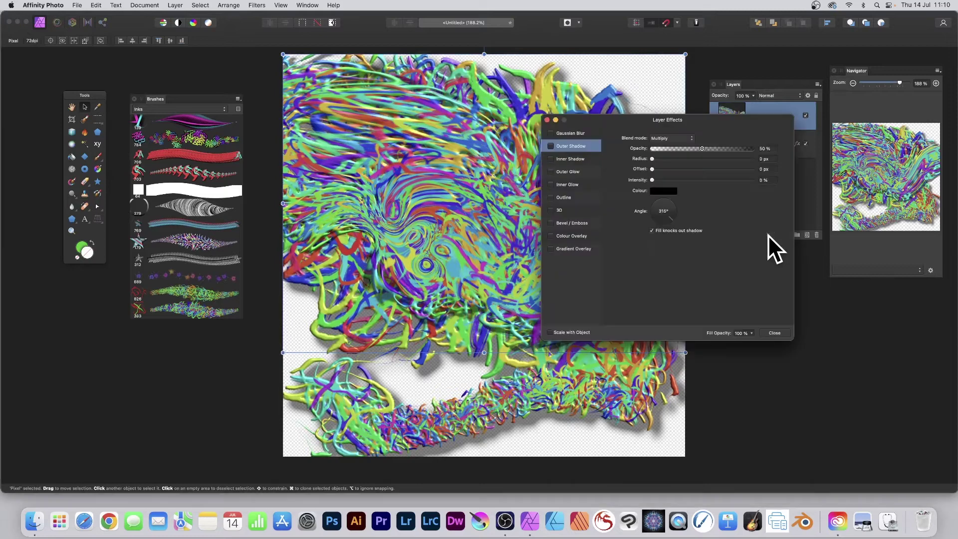
click(551, 145)
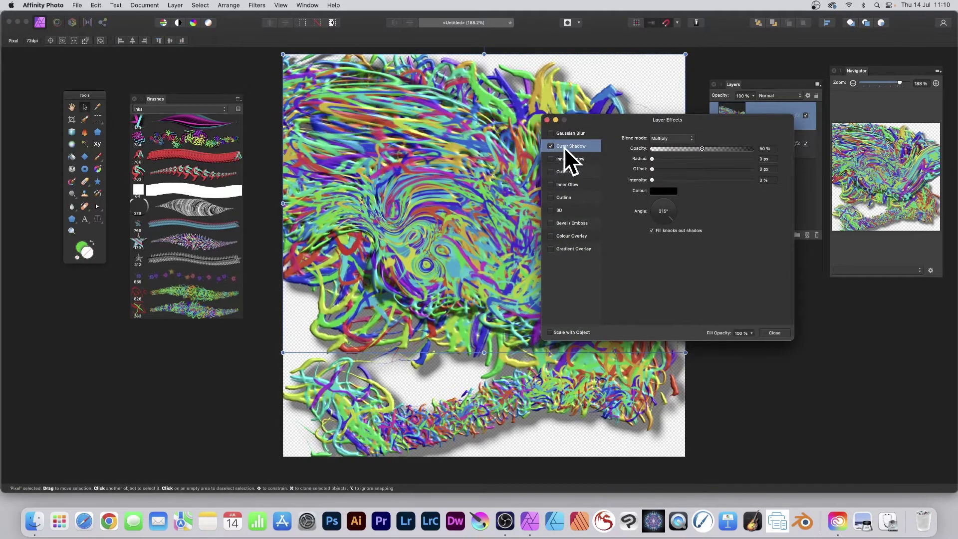
drag(653, 159, 696, 180)
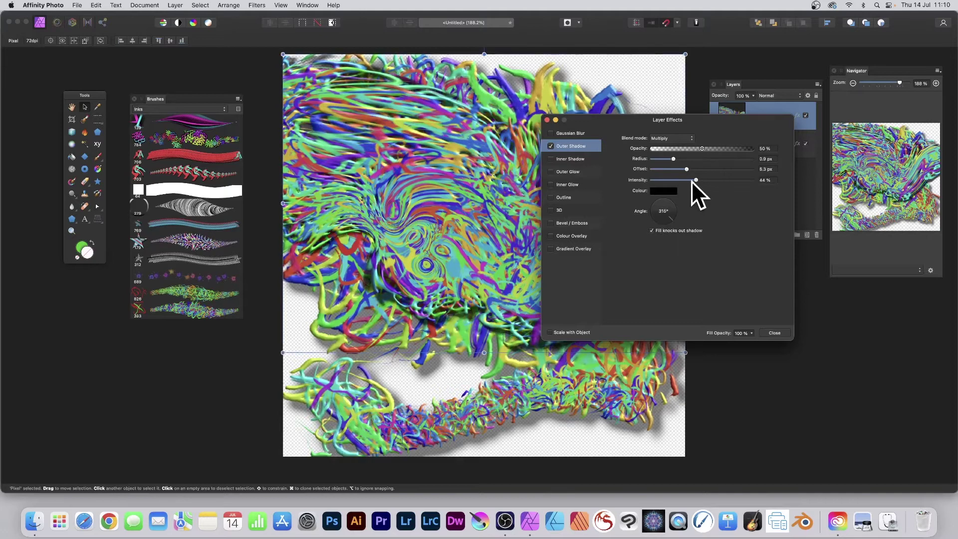
Step: Apply the 3D effect to the deformed layer with radius 16.1 px, light azimuth -21.2° and elevation 38.7°
click(559, 210)
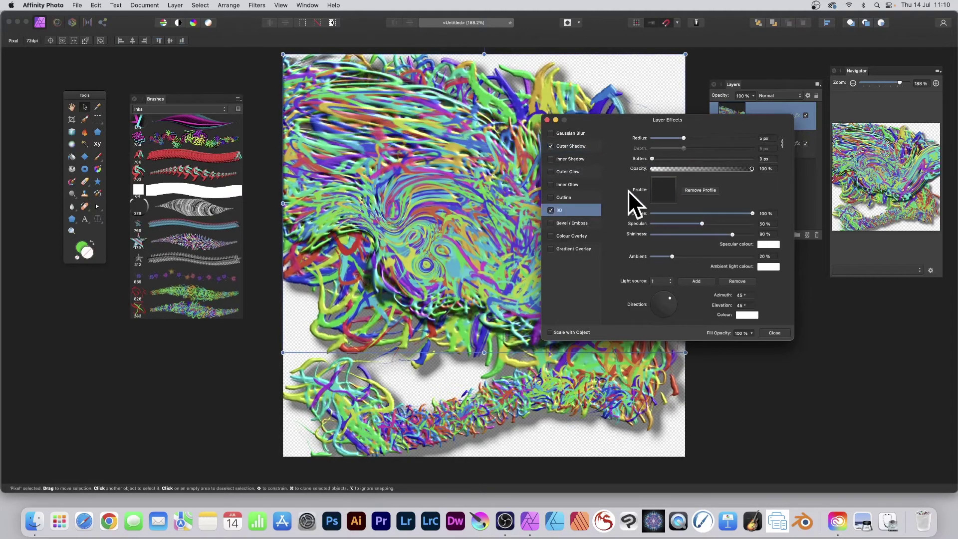
drag(683, 136, 702, 138)
mouse_move(670, 298)
mouse_down()
mouse_move(660, 313)
mouse_move(672, 307)
mouse_up()
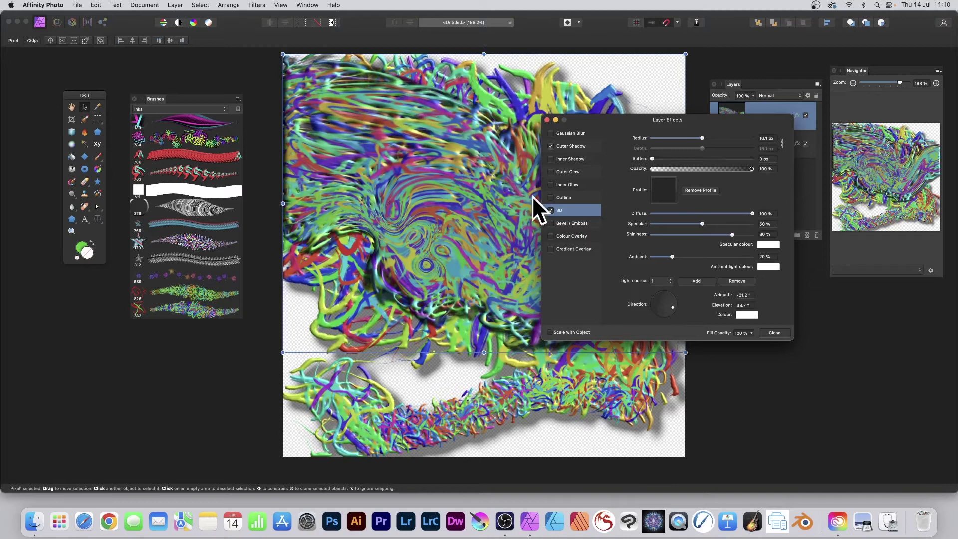
click(775, 332)
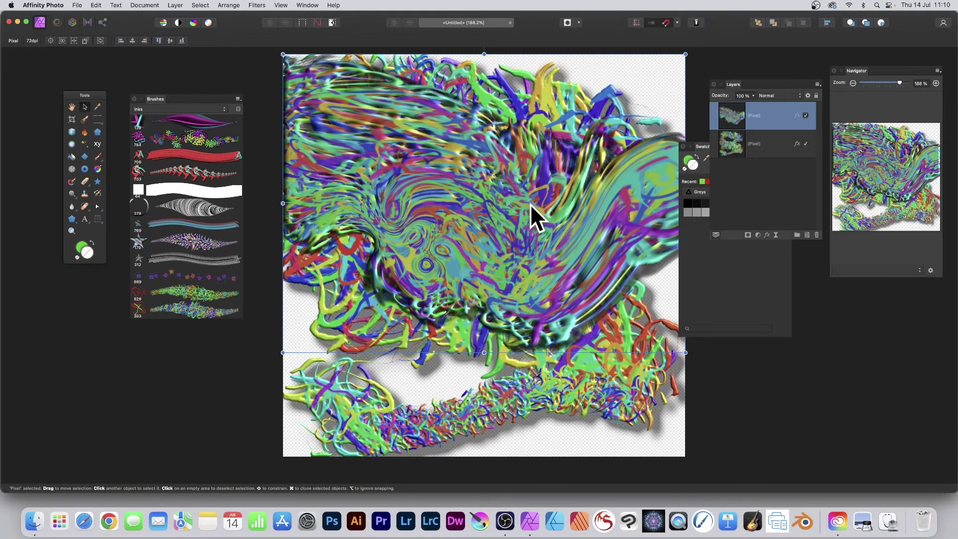
Step: Move the deformed layer up, place a duplicate towards the lower left and enlarge that copy well beyond the canvas
drag(530, 204, 527, 163)
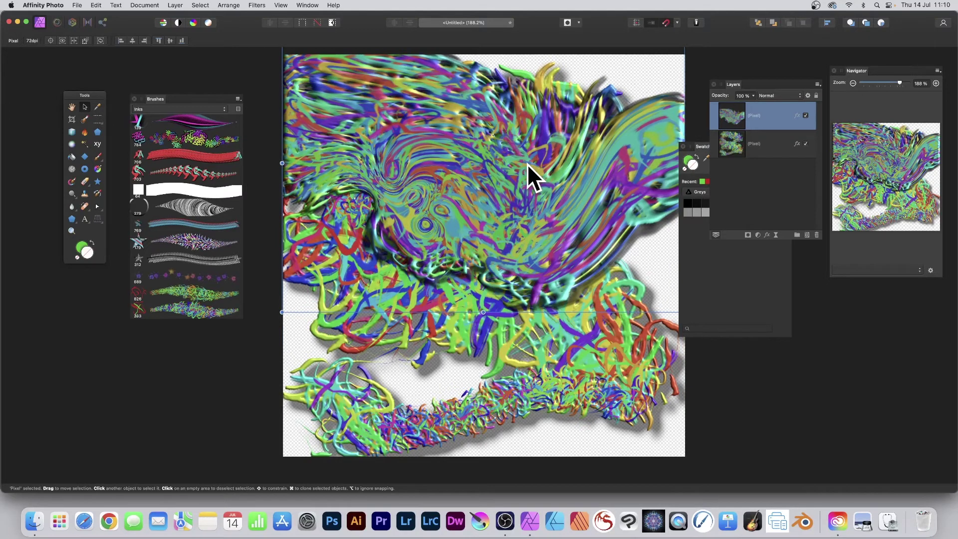
drag(527, 163, 418, 280)
key(super+j)
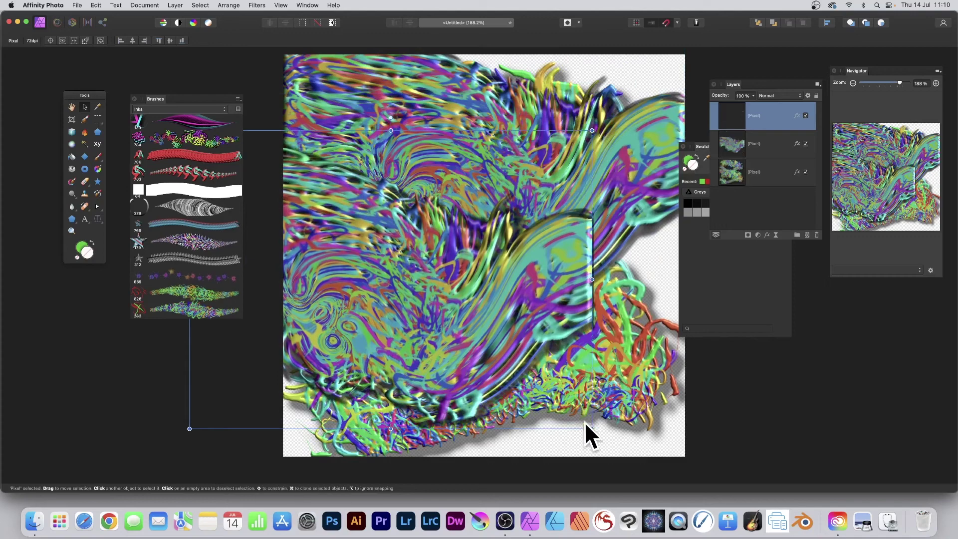
drag(591, 427, 770, 479)
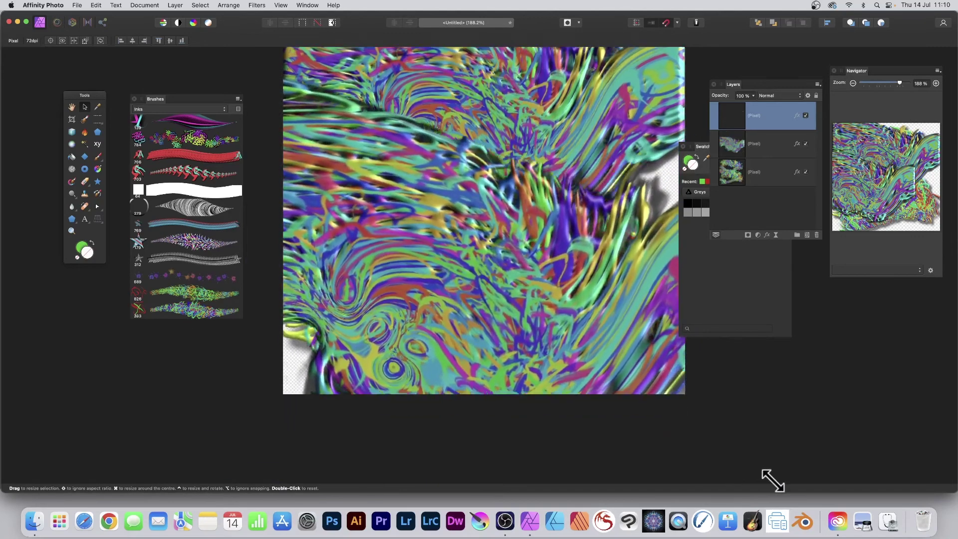
Step: Shift the enlarged copy towards the lower left and place further duplicates over the upper and upper-right parts of the canvas
drag(567, 239, 457, 329)
drag(447, 375, 602, 38)
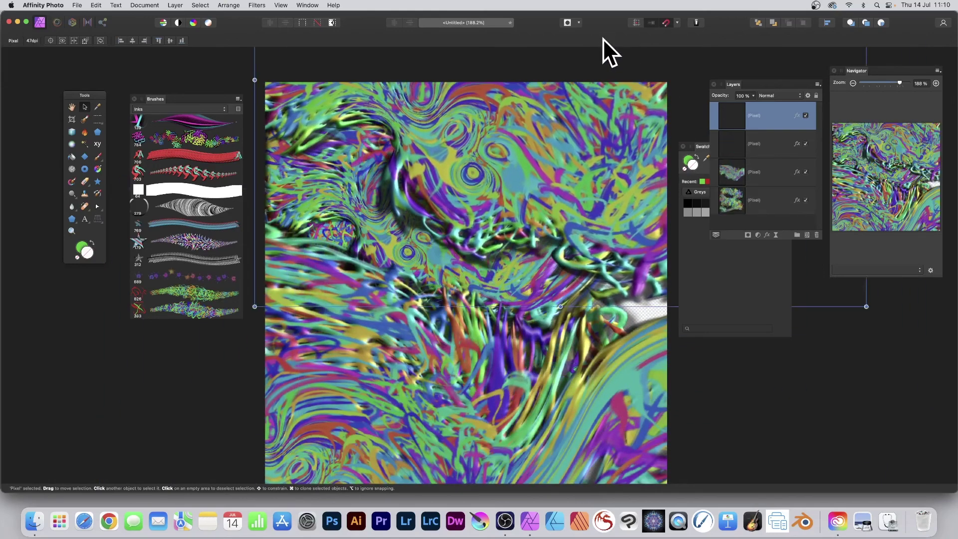
drag(539, 187, 654, 112)
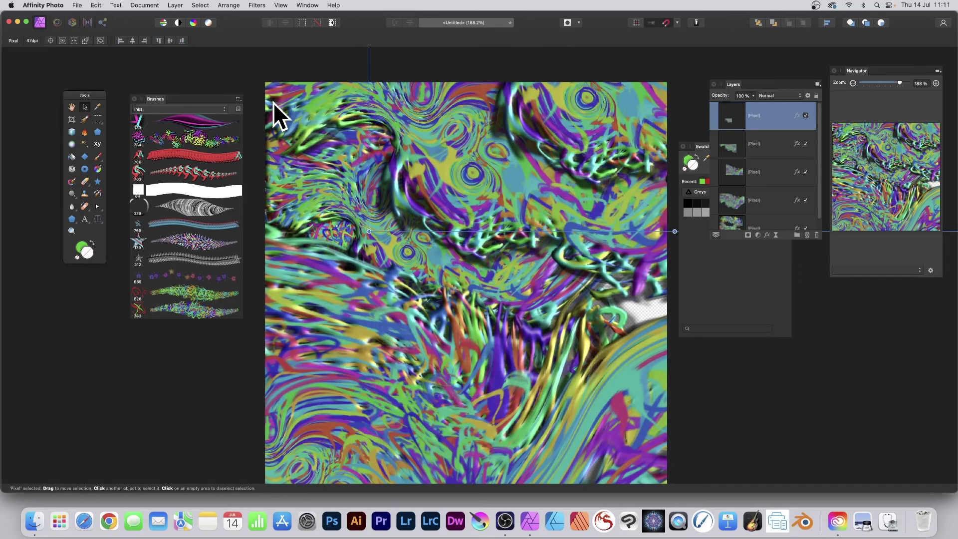